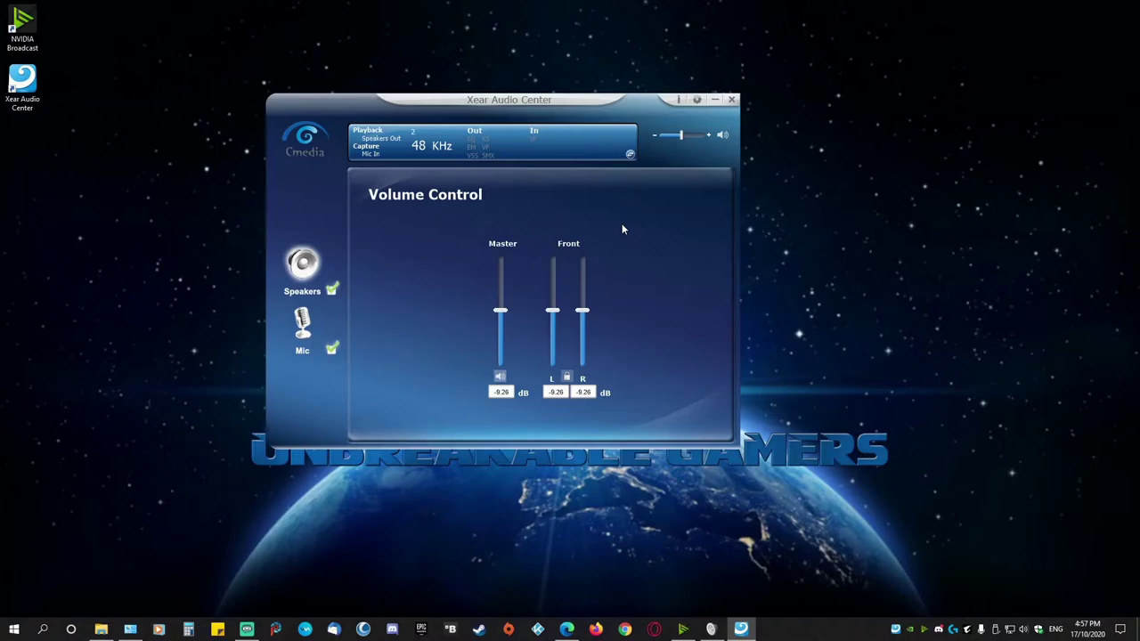
Step: Review the application settings, including the UI transparency slider, and leave the dialog without applying changes
{"action": "left_click", "coordinate": [696, 102]}
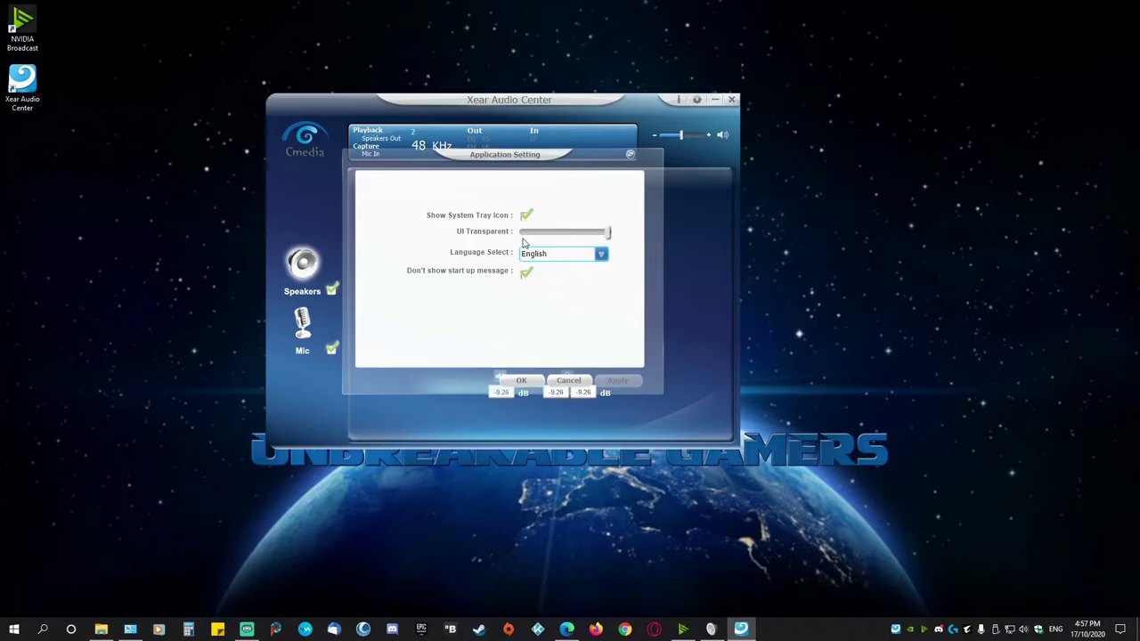
{"action": "mouse_move", "coordinate": [609, 234]}
{"action": "left_mouse_down"}
{"action": "mouse_move", "coordinate": [514, 233]}
{"action": "mouse_move", "coordinate": [618, 237]}
{"action": "left_mouse_up"}
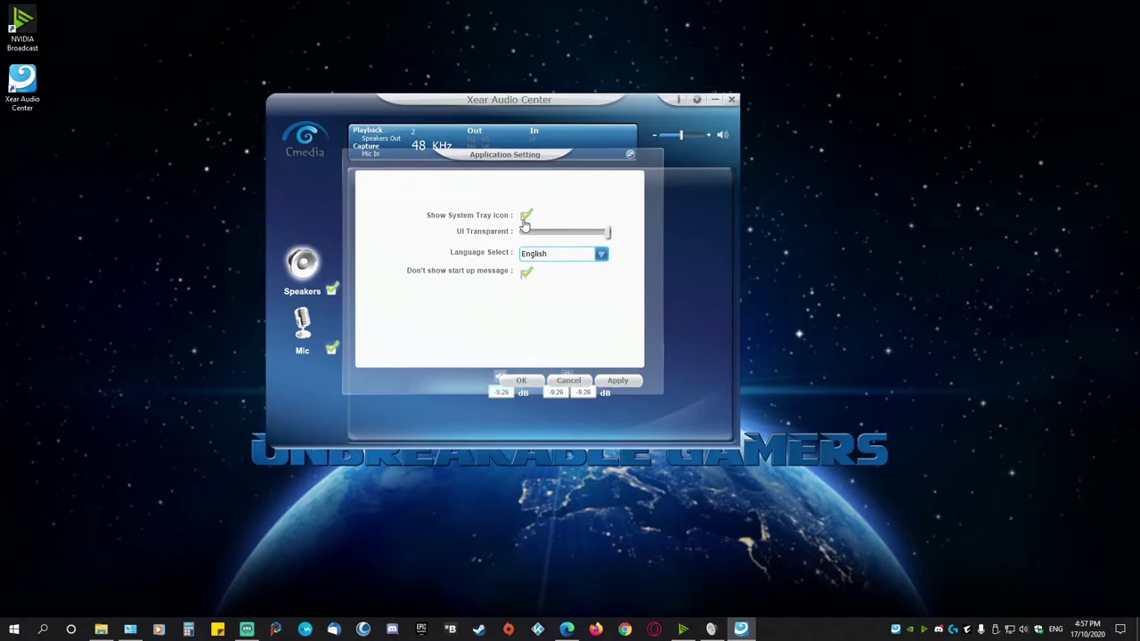
{"action": "left_click", "coordinate": [568, 381]}
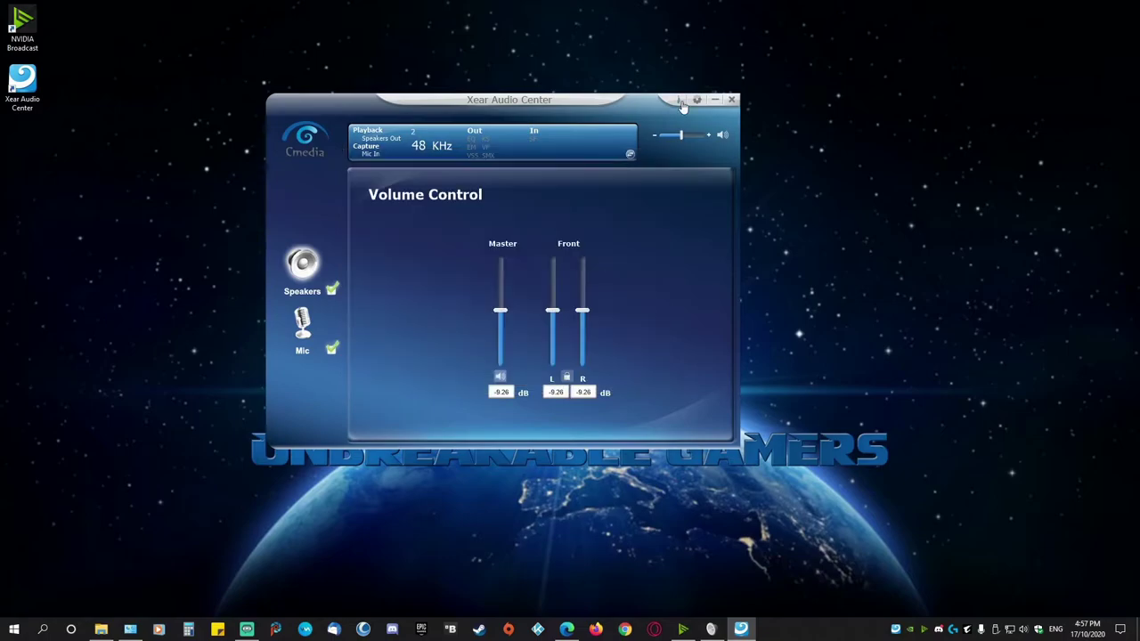
Step: View the audio driver information and its detailed component versions, and close both windows
{"action": "left_click", "coordinate": [680, 103]}
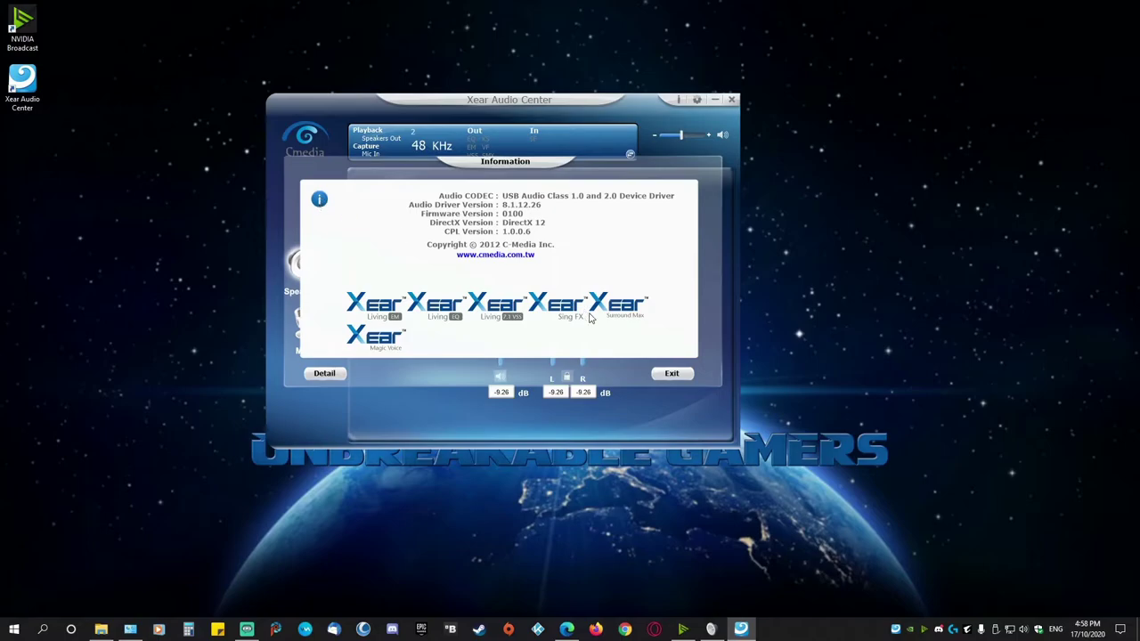
{"action": "left_click", "coordinate": [330, 374]}
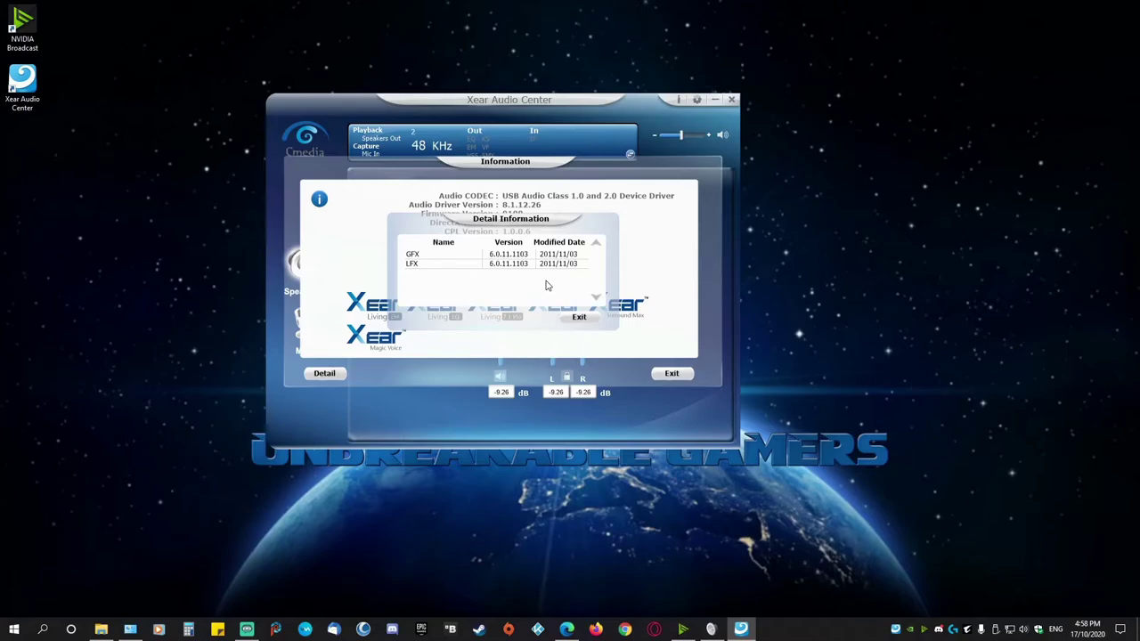
{"action": "left_click", "coordinate": [579, 317]}
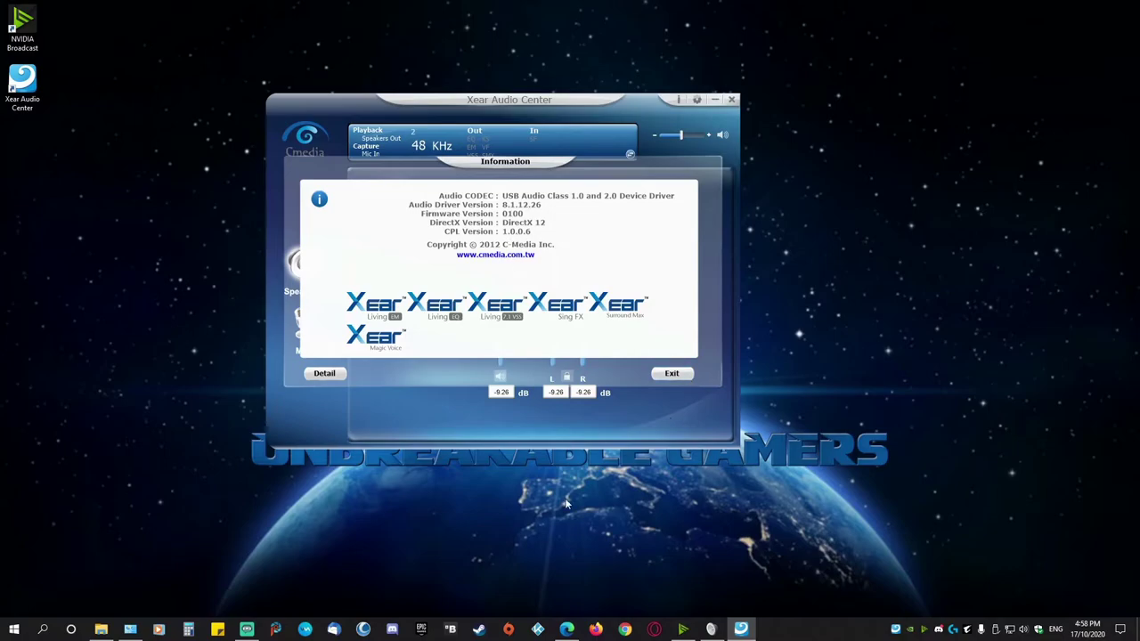
{"action": "left_click", "coordinate": [671, 374]}
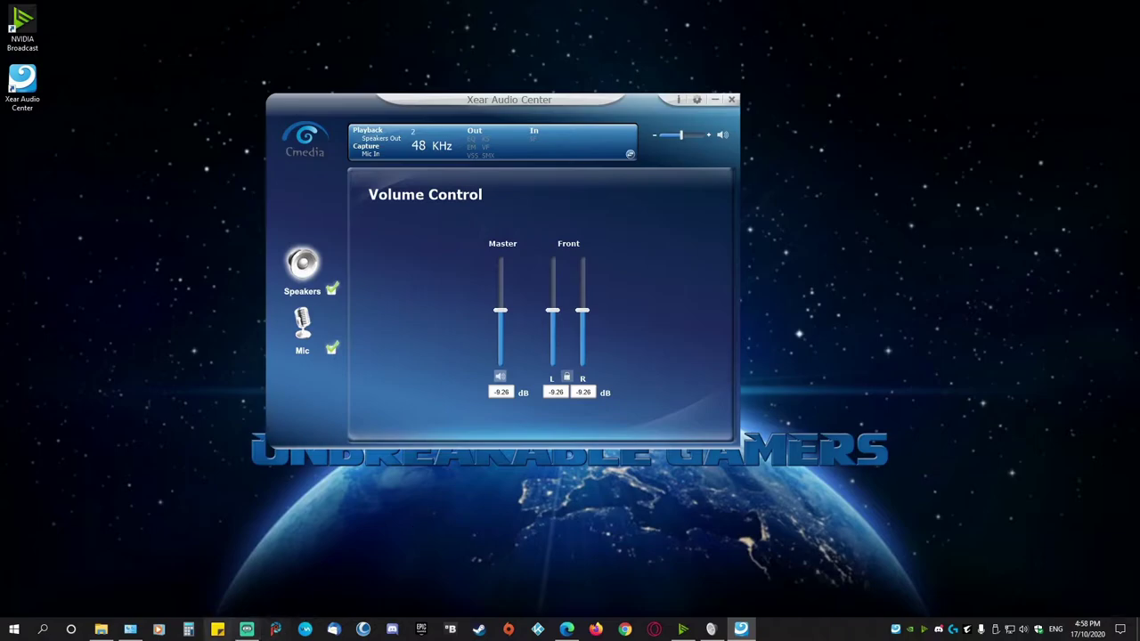
Step: Switch to the Edge browser, look over the C-Media home page, and minimize the browser
{"action": "left_click", "coordinate": [566, 629]}
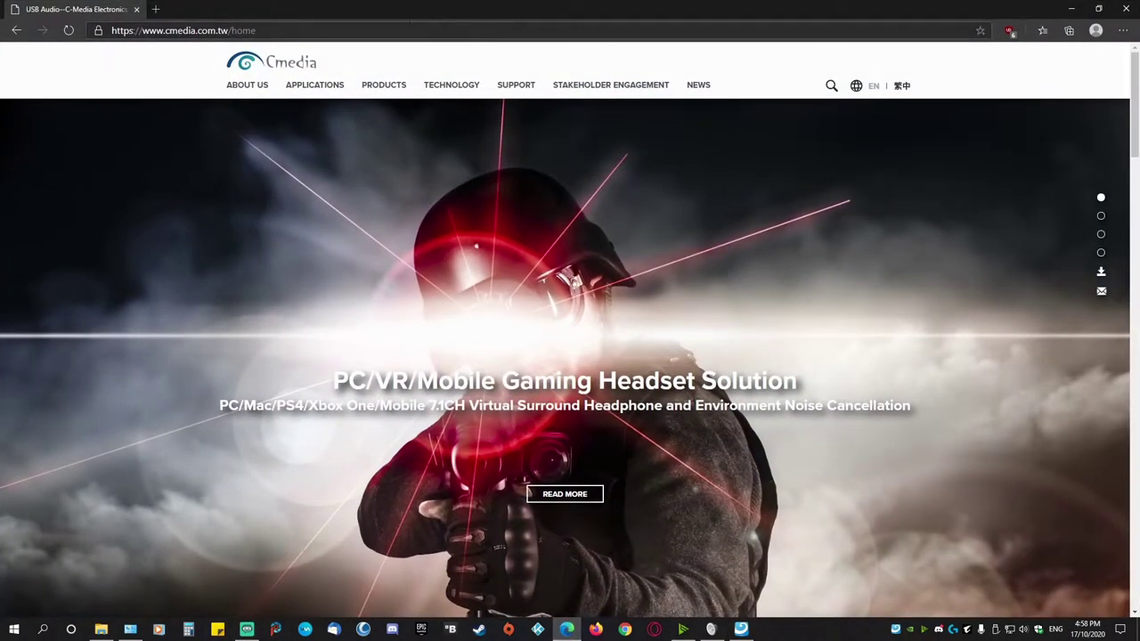
{"action": "scroll", "coordinate": [467, 544], "scroll_direction": "down", "scroll_amount": 2}
{"action": "scroll", "coordinate": [229, 547], "scroll_direction": "down", "scroll_amount": 4}
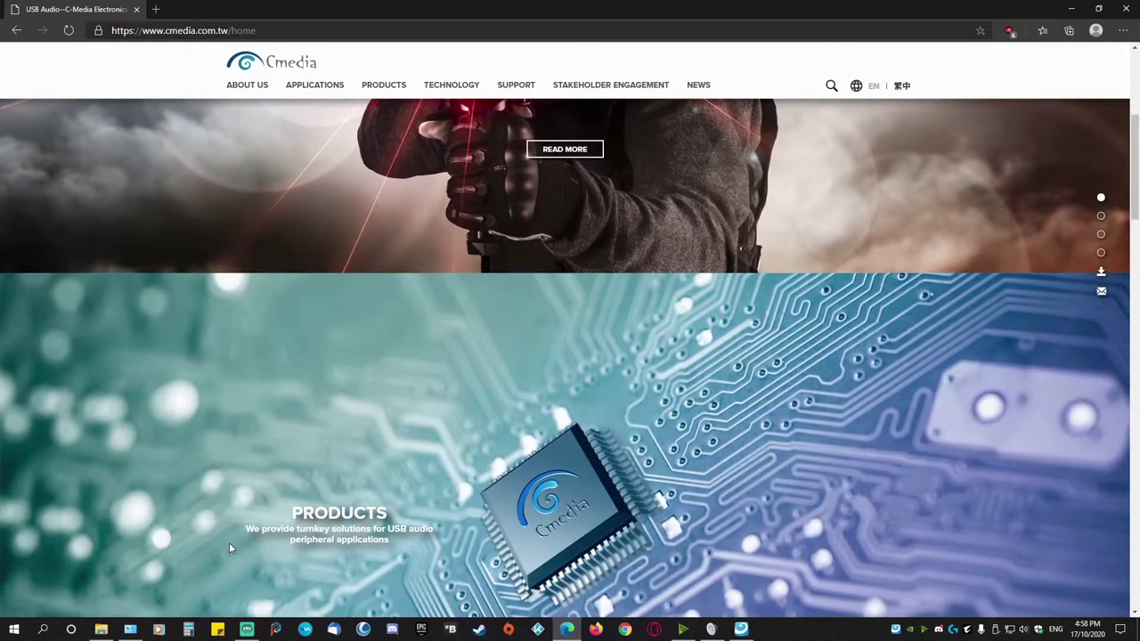
{"action": "scroll", "coordinate": [229, 547], "scroll_direction": "up", "scroll_amount": 6}
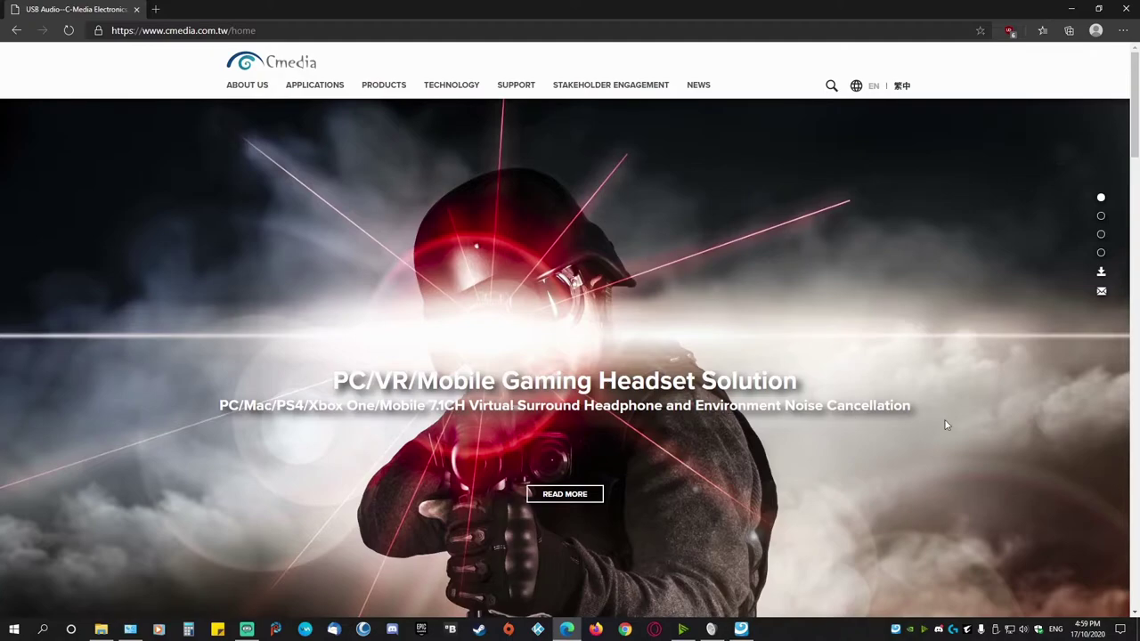
{"action": "left_click", "coordinate": [1071, 8]}
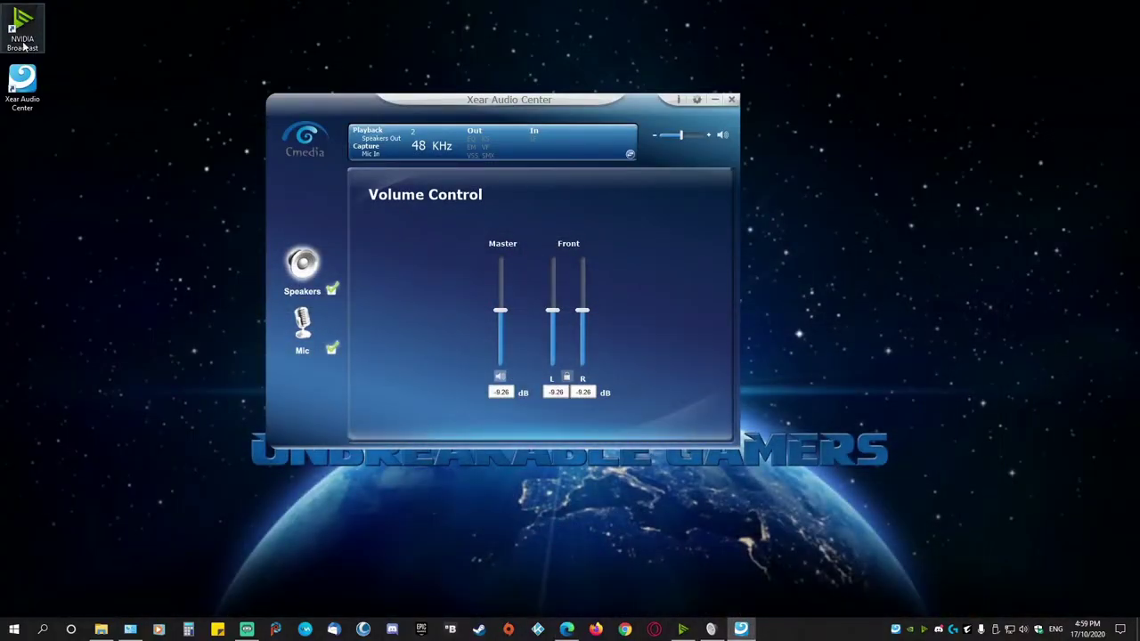
Step: Check the microphone settings in NVIDIA Broadcast and close it, then switch Xear Audio Center's status display to the sound profiles
{"action": "left_click", "coordinate": [683, 629]}
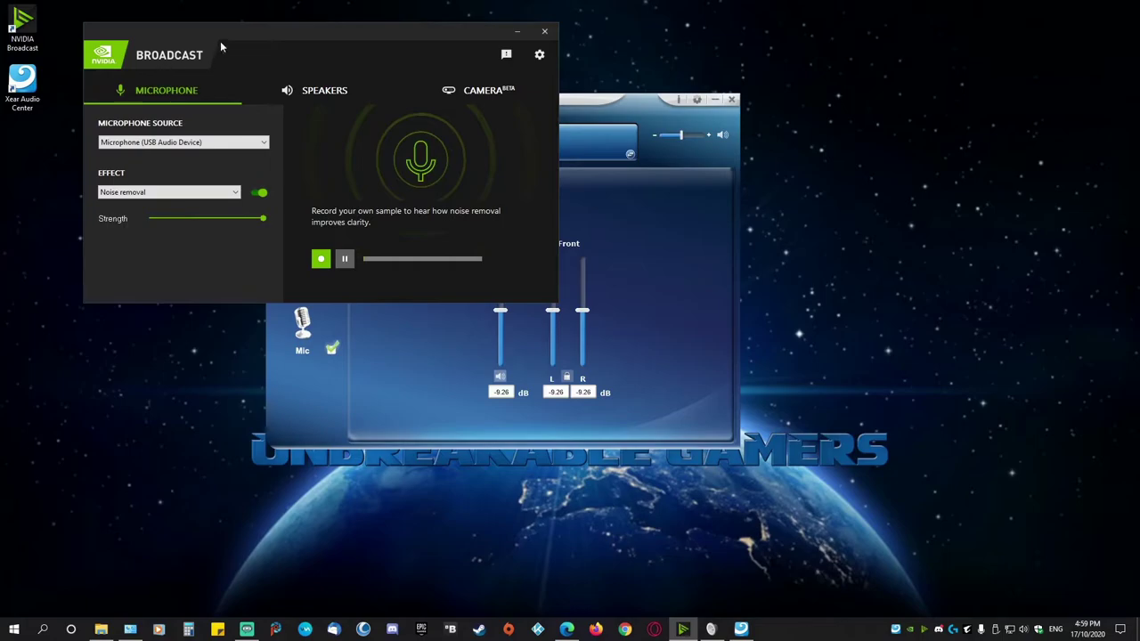
{"action": "left_click", "coordinate": [549, 35]}
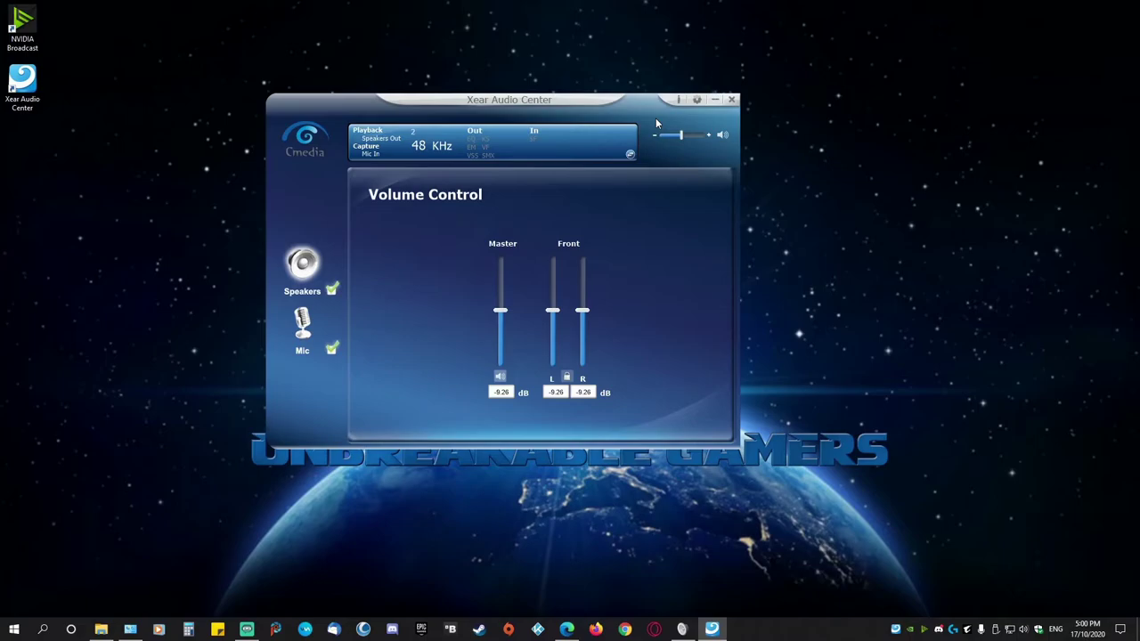
{"action": "left_click", "coordinate": [630, 157]}
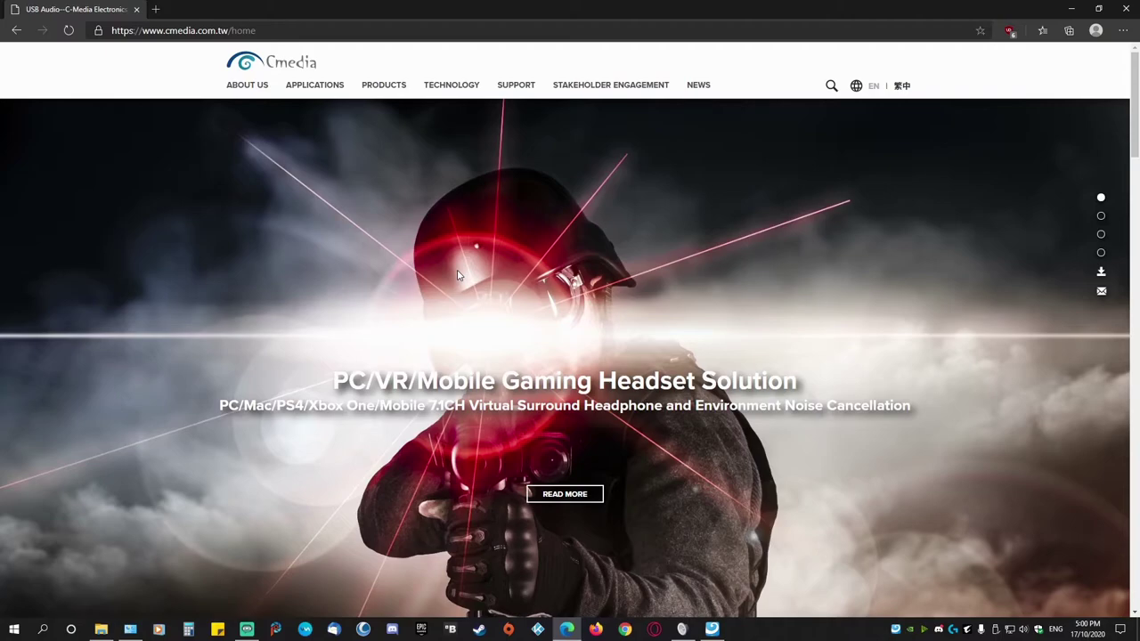
Step: In the Edge browser, open the Download Center from the Support section of the C-Media website
{"action": "left_click", "coordinate": [515, 84]}
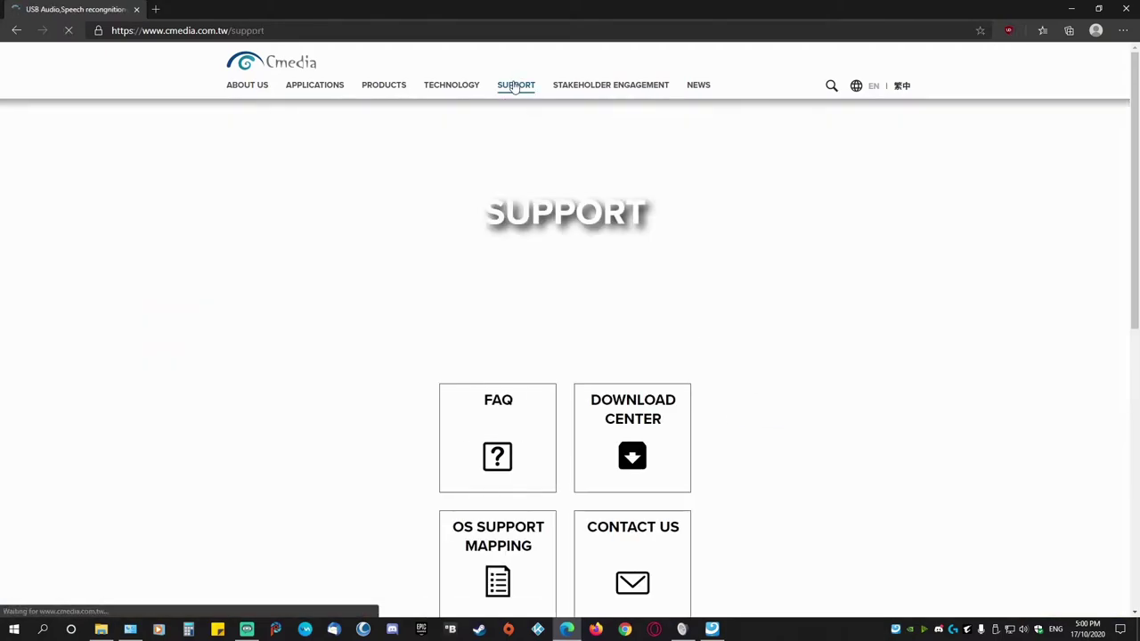
{"action": "scroll", "coordinate": [516, 98], "scroll_direction": "down", "scroll_amount": 1}
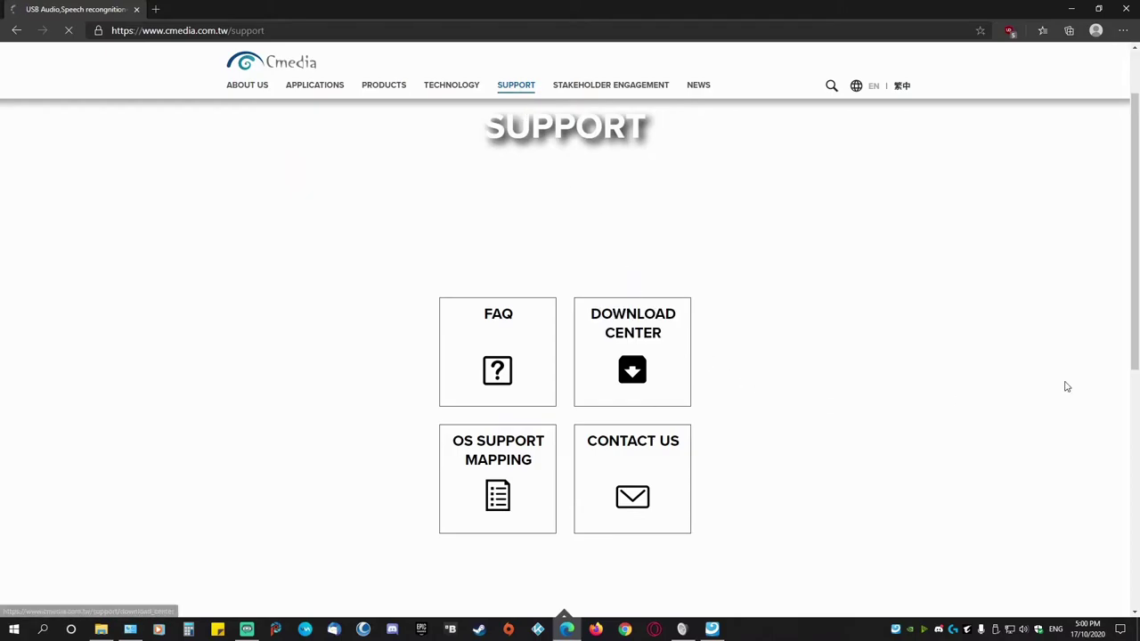
{"action": "left_click", "coordinate": [654, 369]}
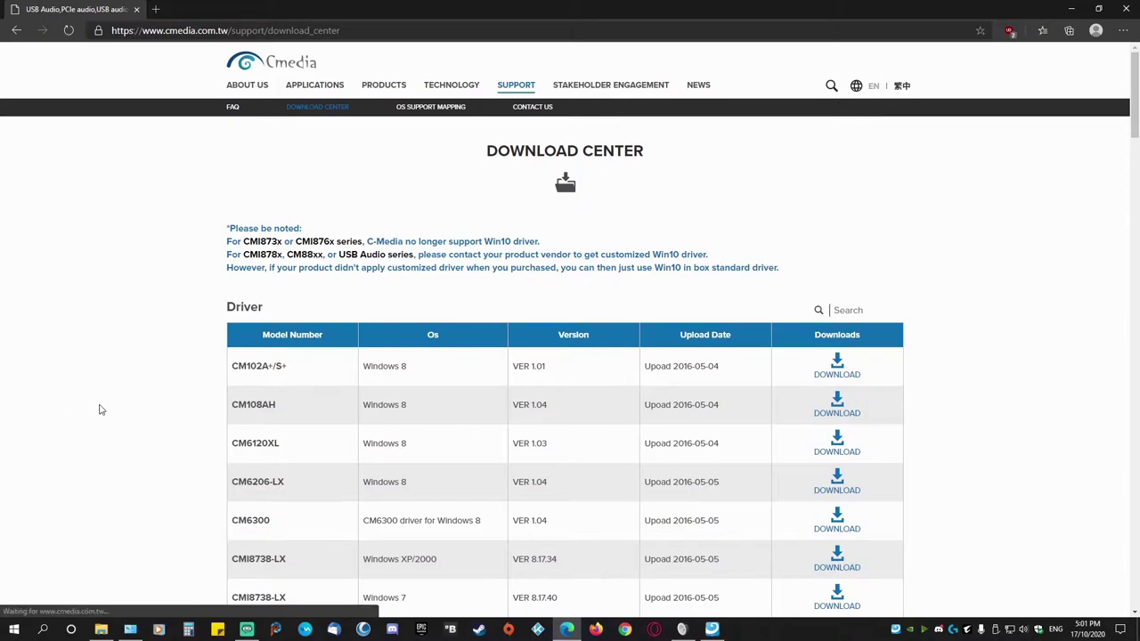
Step: Look through the Driver and Datasheet tables for model numbers, supported operating systems, versions and upload dates
{"action": "scroll", "coordinate": [116, 402], "scroll_direction": "down", "scroll_amount": 2}
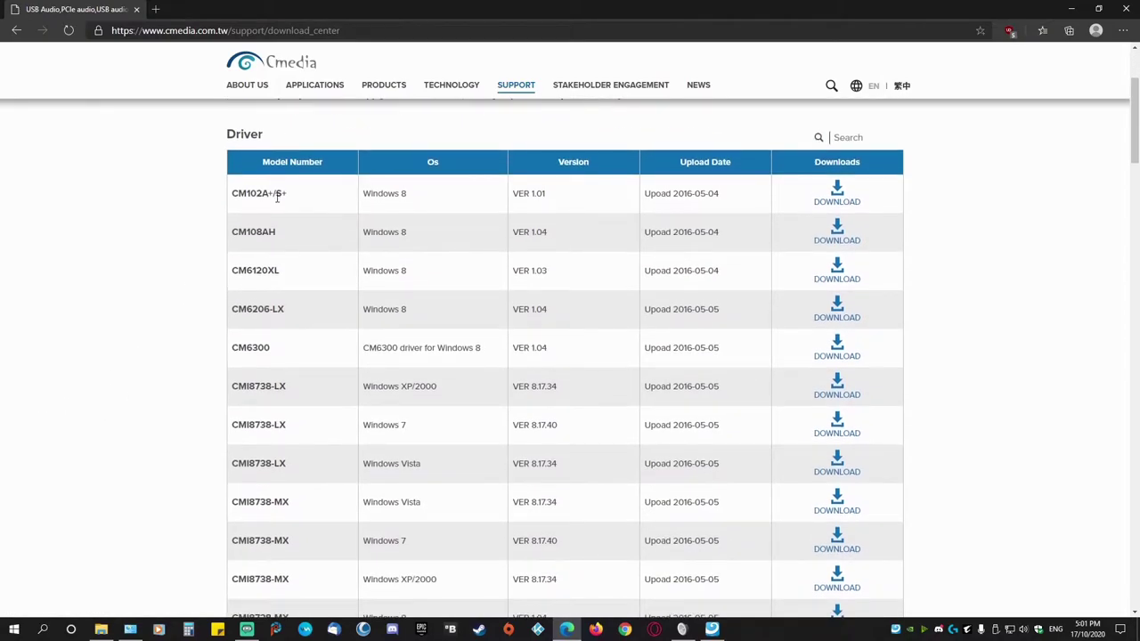
{"action": "scroll", "coordinate": [294, 243], "scroll_direction": "down", "scroll_amount": 15}
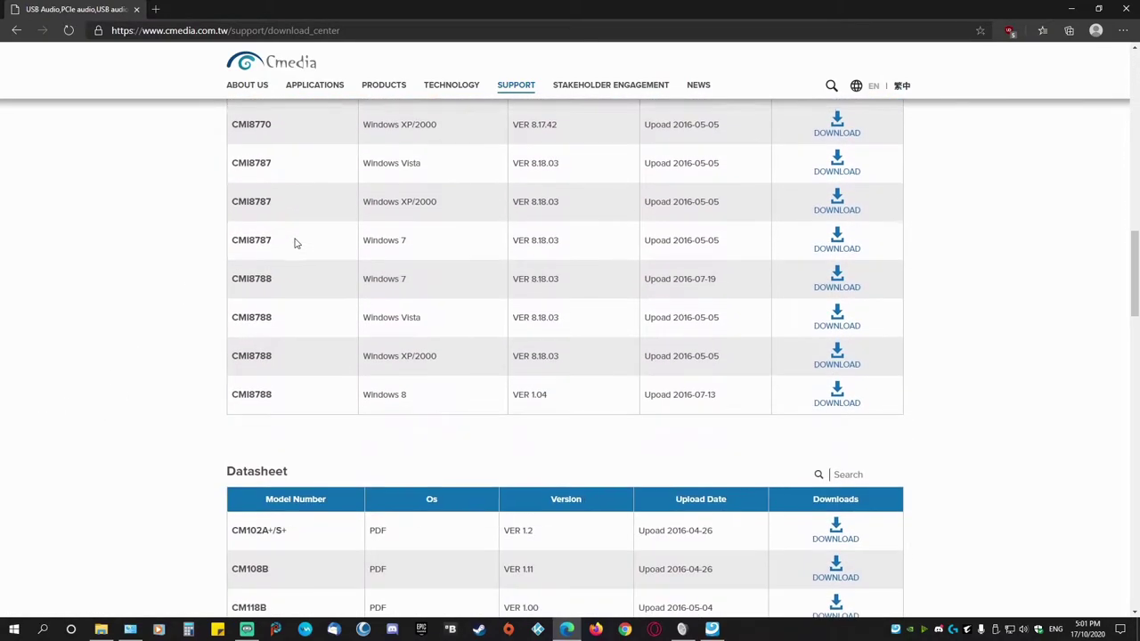
{"action": "scroll", "coordinate": [296, 243], "scroll_direction": "down", "scroll_amount": 10}
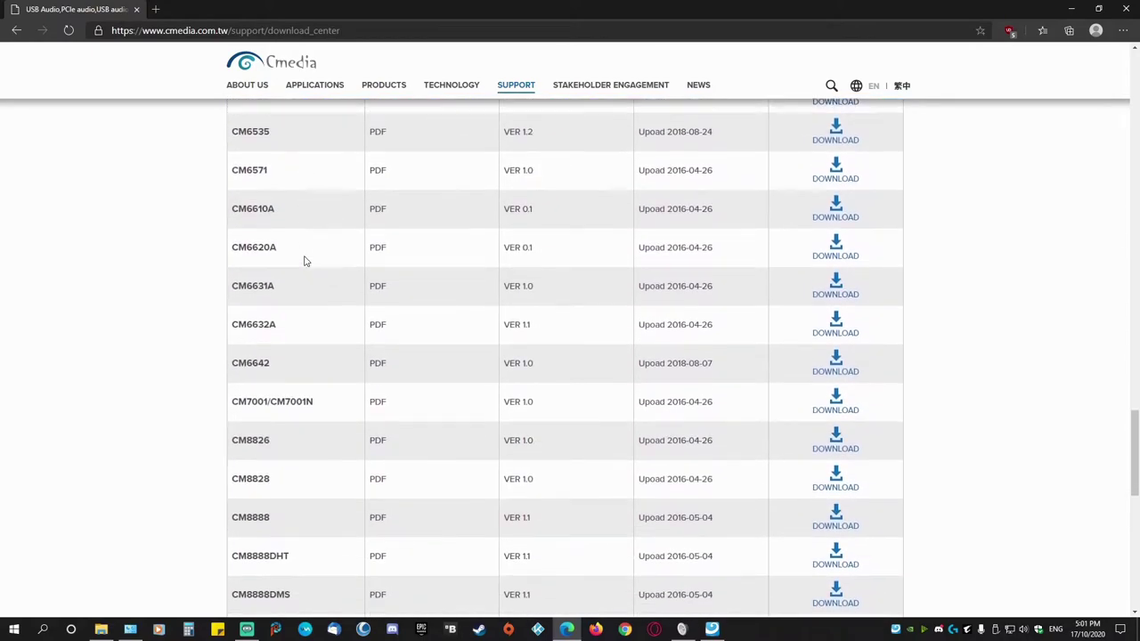
{"action": "scroll", "coordinate": [303, 261], "scroll_direction": "up", "scroll_amount": 10}
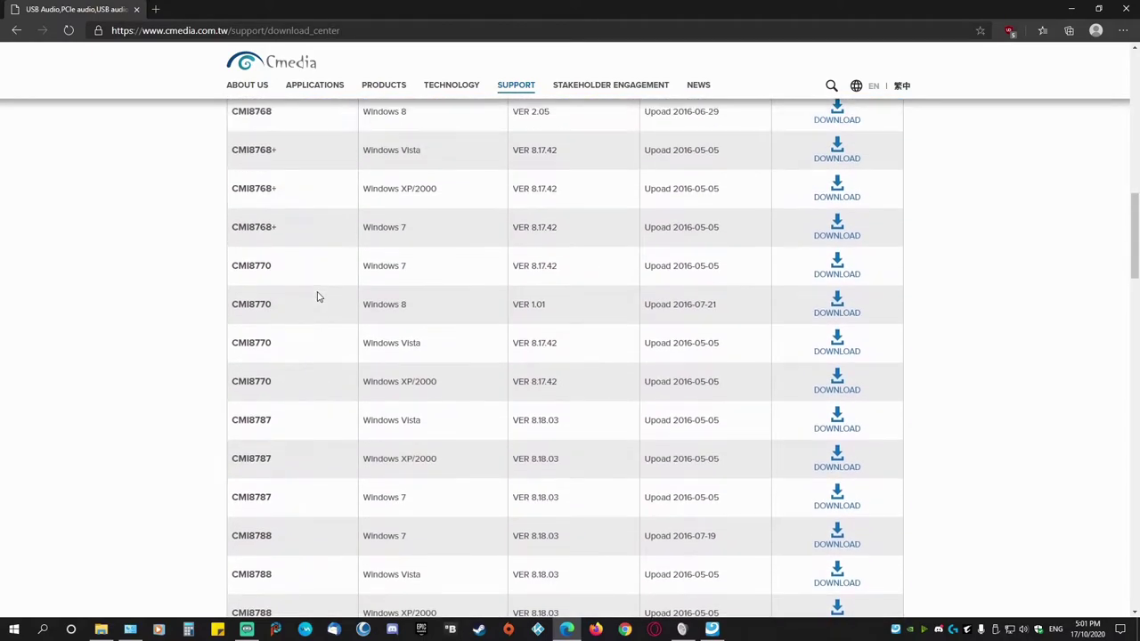
{"action": "scroll", "coordinate": [318, 297], "scroll_direction": "up", "scroll_amount": 10}
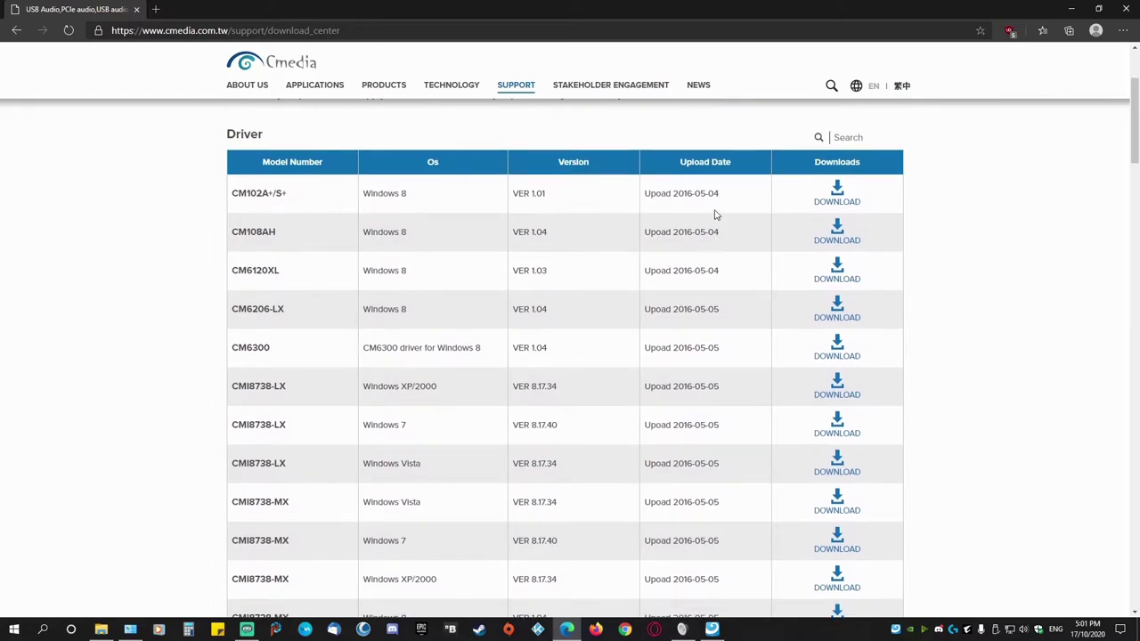
{"action": "scroll", "coordinate": [712, 267], "scroll_direction": "down", "scroll_amount": 15}
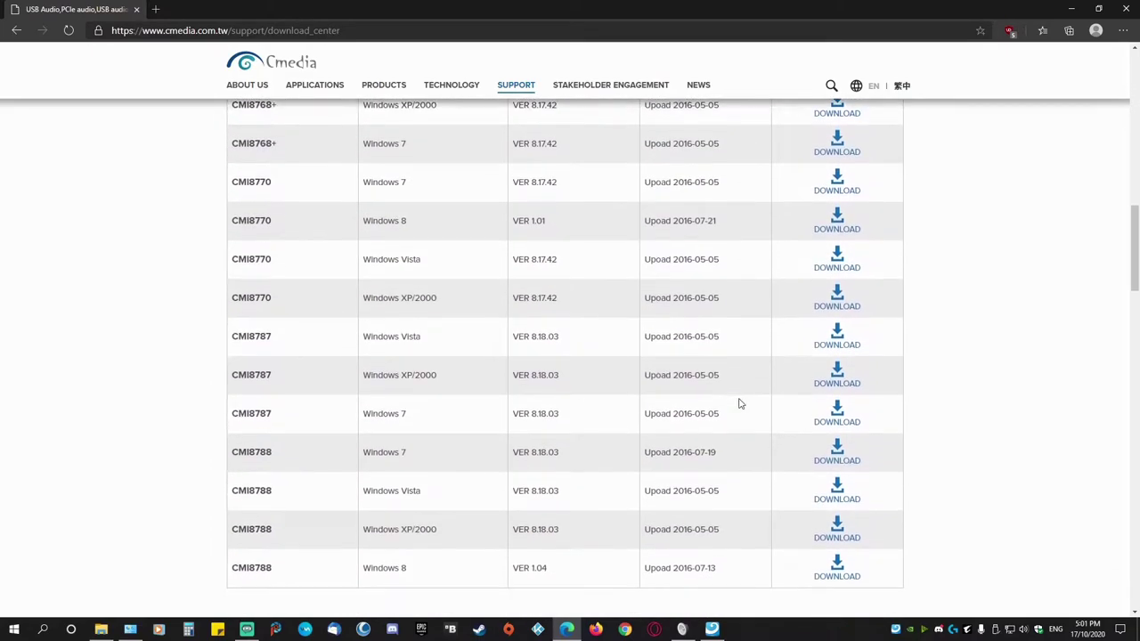
{"action": "scroll", "coordinate": [733, 393], "scroll_direction": "up", "scroll_amount": 3}
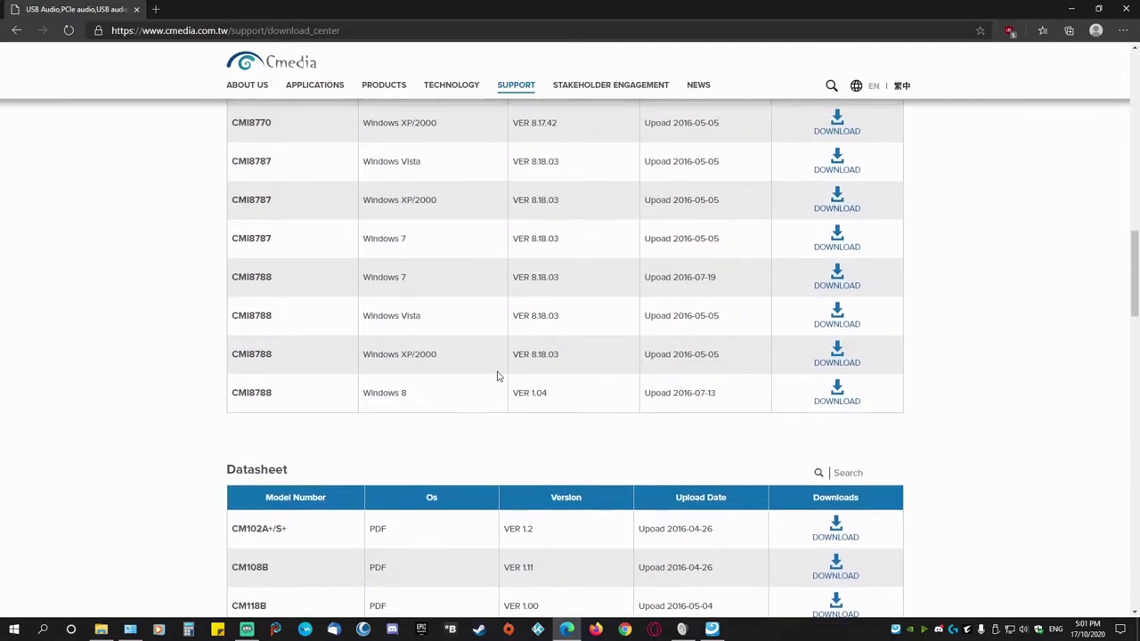
{"action": "scroll", "coordinate": [712, 356], "scroll_direction": "down", "scroll_amount": 15}
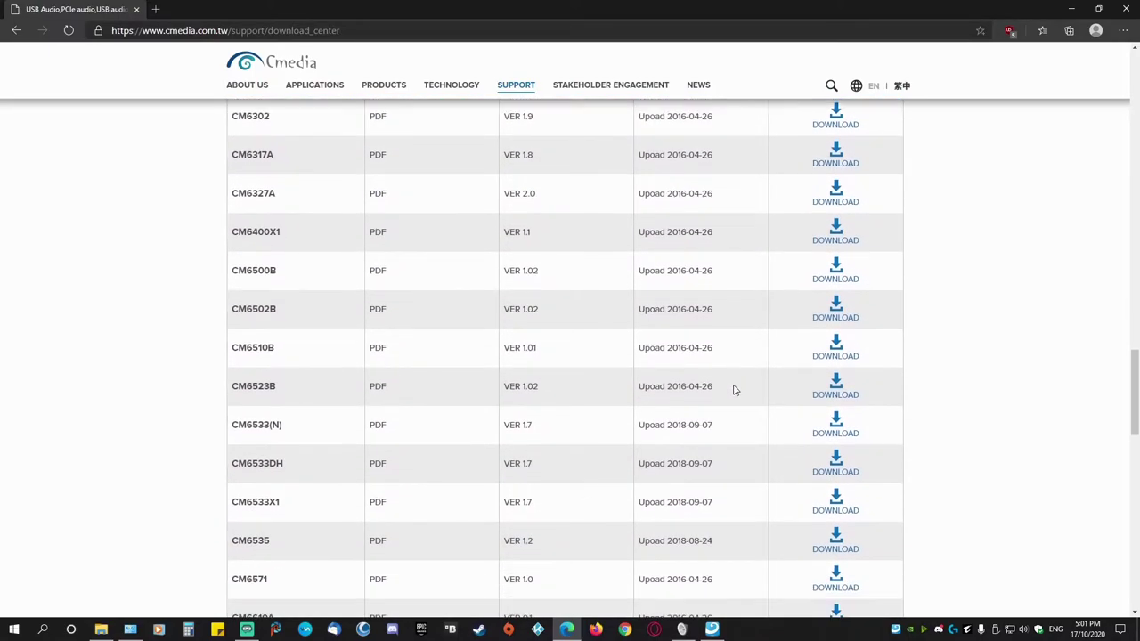
{"action": "scroll", "coordinate": [735, 397], "scroll_direction": "down", "scroll_amount": 6}
{"action": "scroll", "coordinate": [735, 397], "scroll_direction": "up", "scroll_amount": 14}
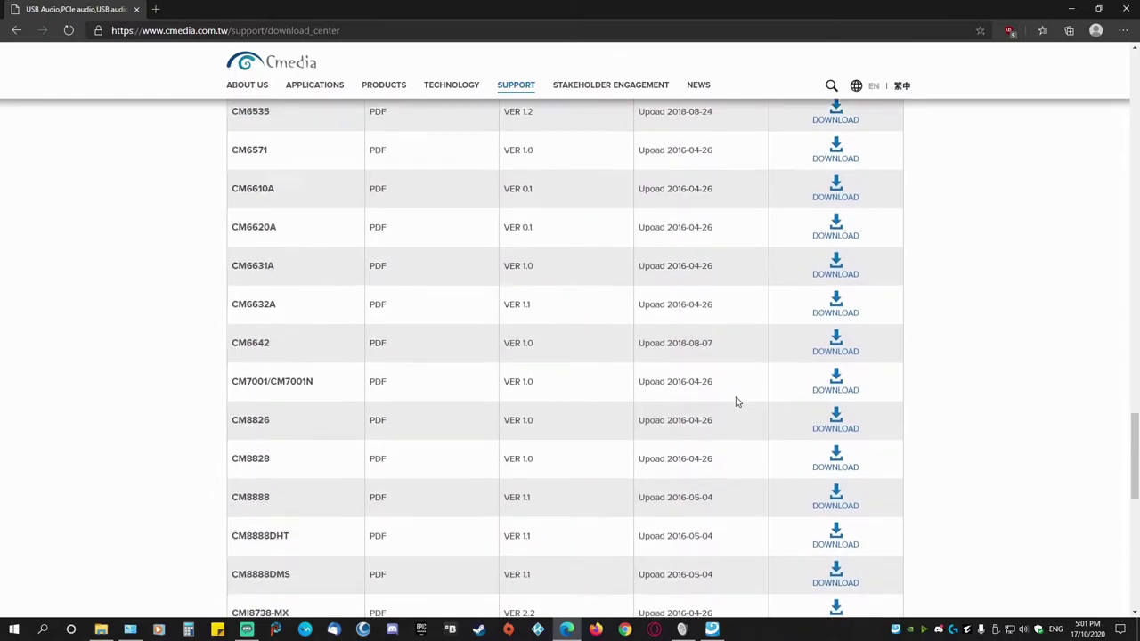
{"action": "scroll", "coordinate": [736, 402], "scroll_direction": "up", "scroll_amount": 10}
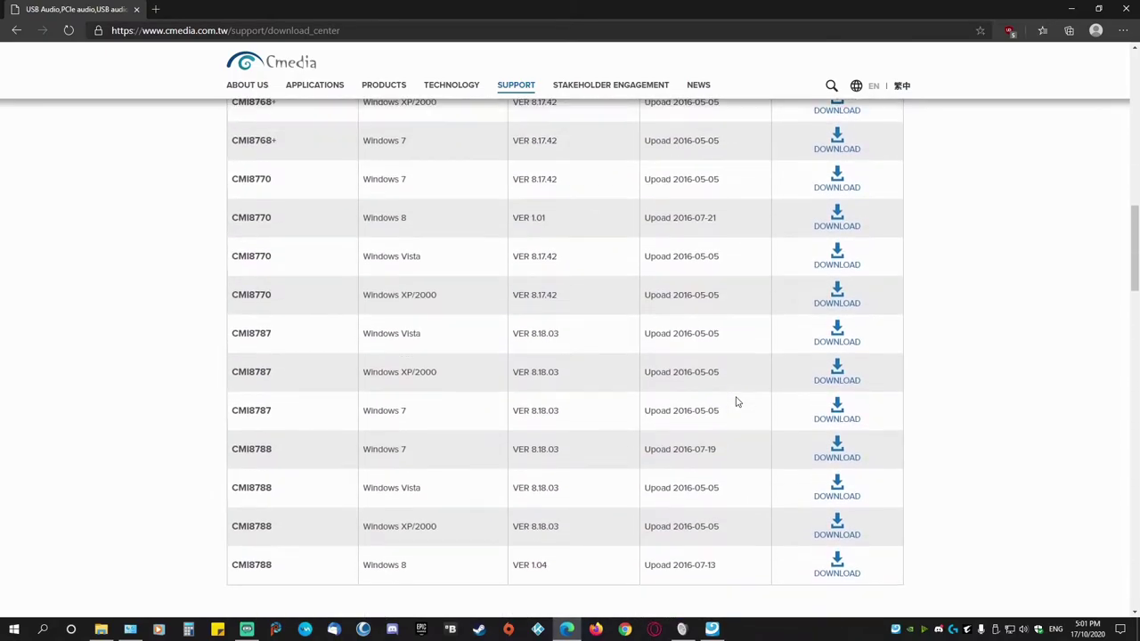
{"action": "scroll", "coordinate": [735, 401], "scroll_direction": "up", "scroll_amount": 10}
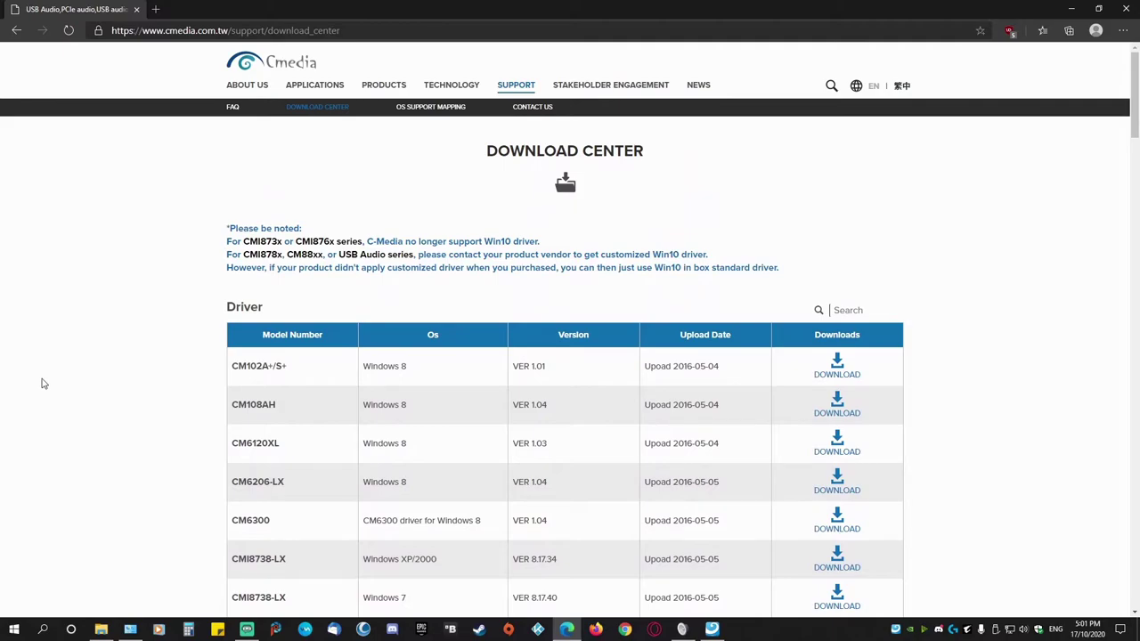
Step: Return to Xear Audio Center, recheck the driver information and component details from the status view, and close the program
{"action": "left_click", "coordinate": [711, 628]}
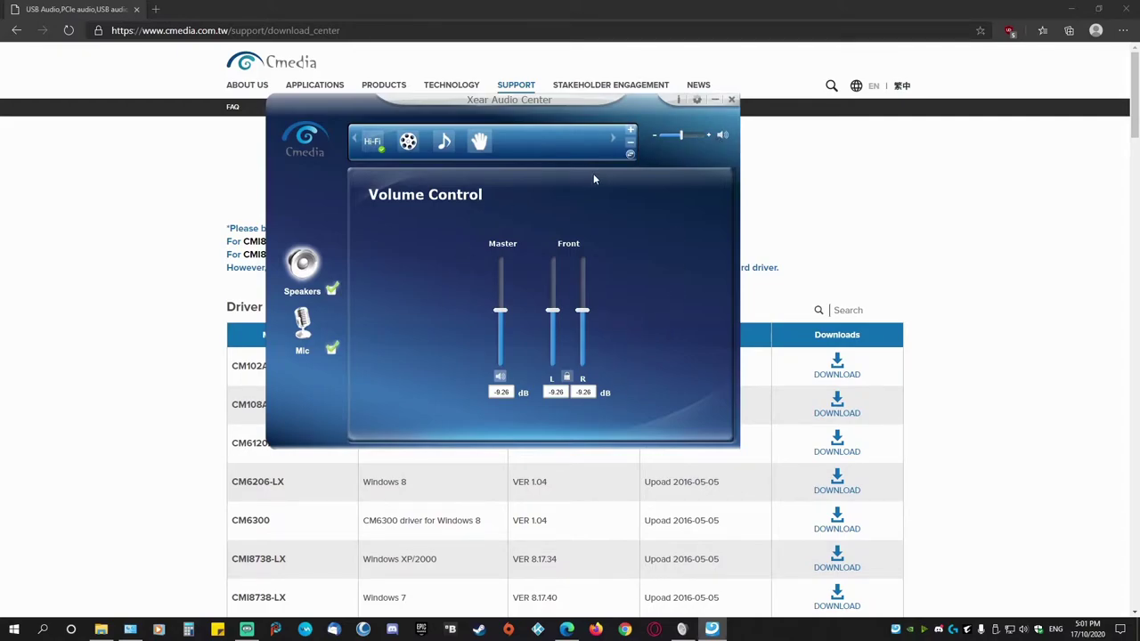
{"action": "left_click", "coordinate": [630, 153]}
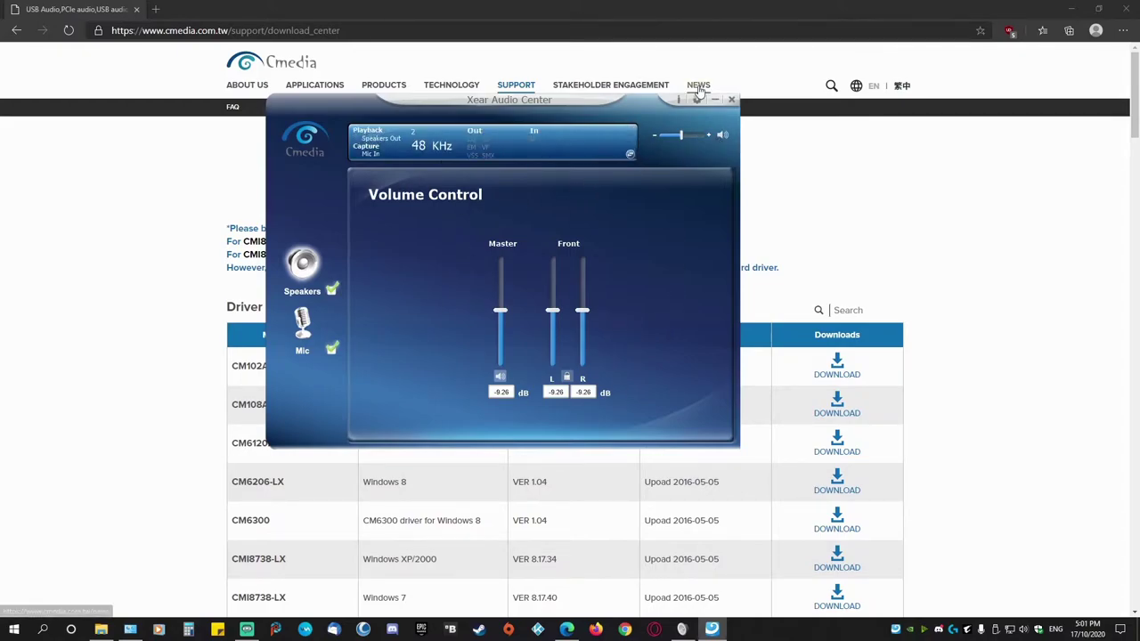
{"action": "left_click", "coordinate": [678, 101]}
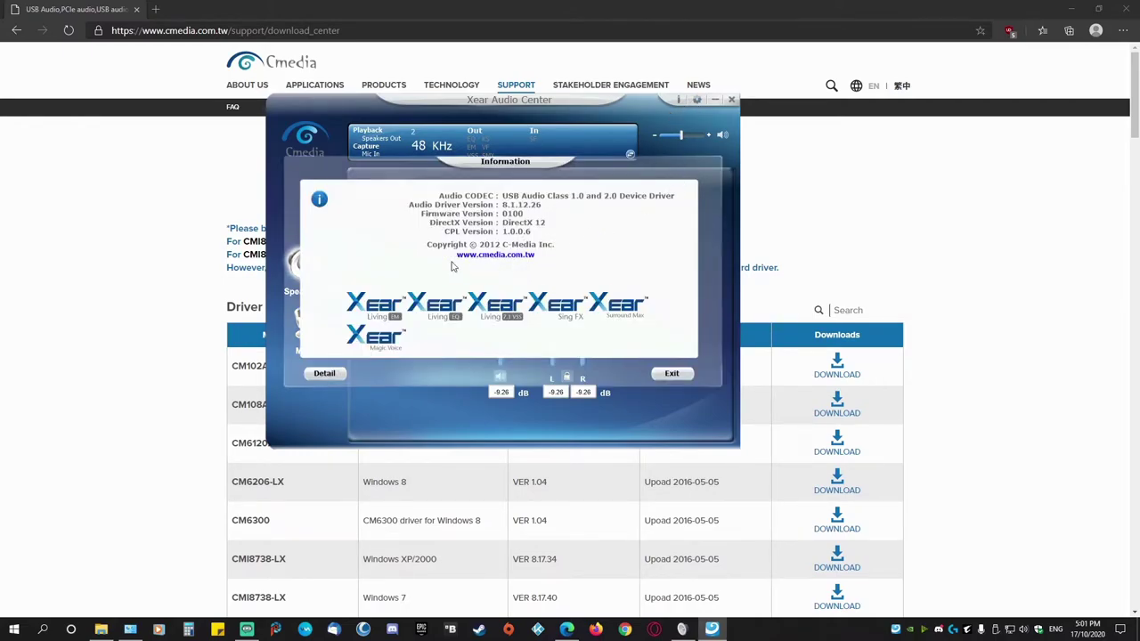
{"action": "left_click", "coordinate": [346, 375]}
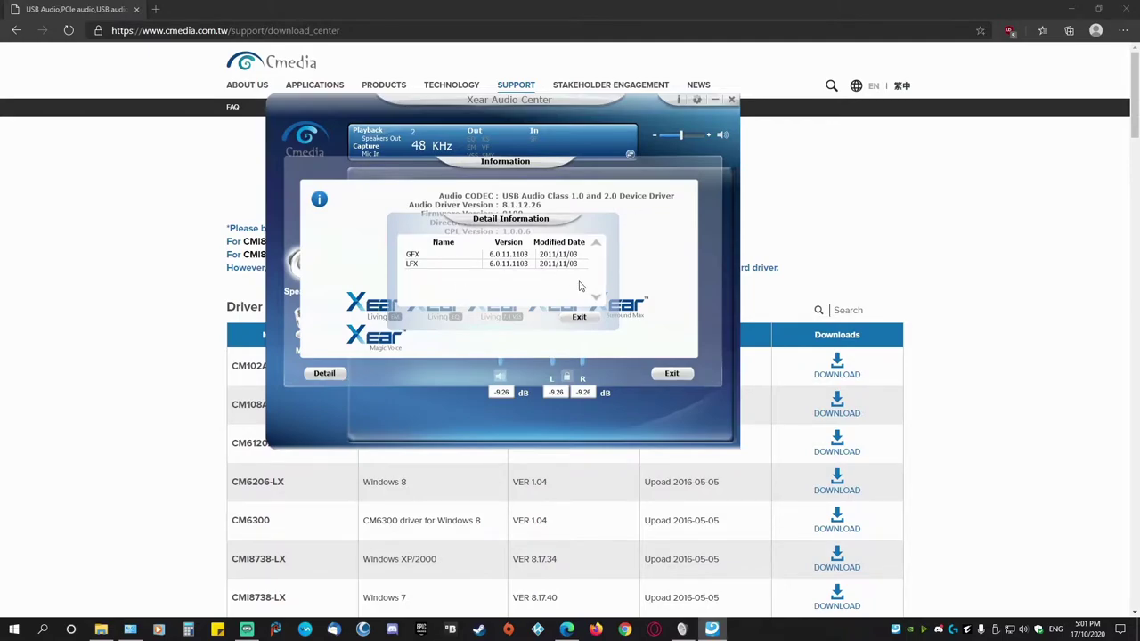
{"action": "left_click", "coordinate": [579, 317]}
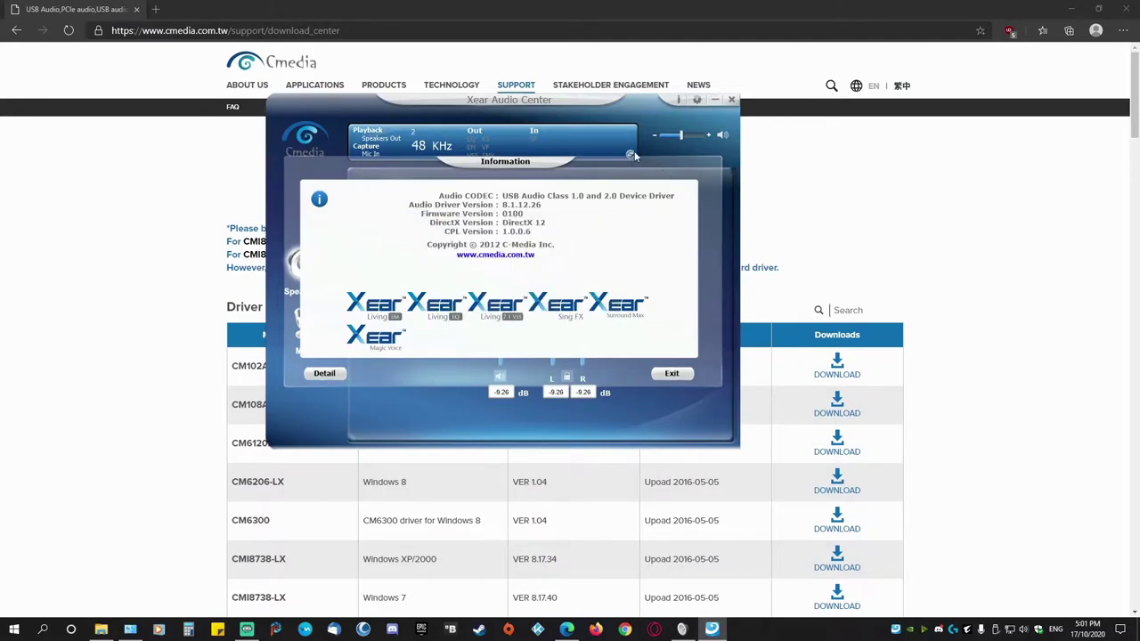
{"action": "left_click", "coordinate": [668, 373]}
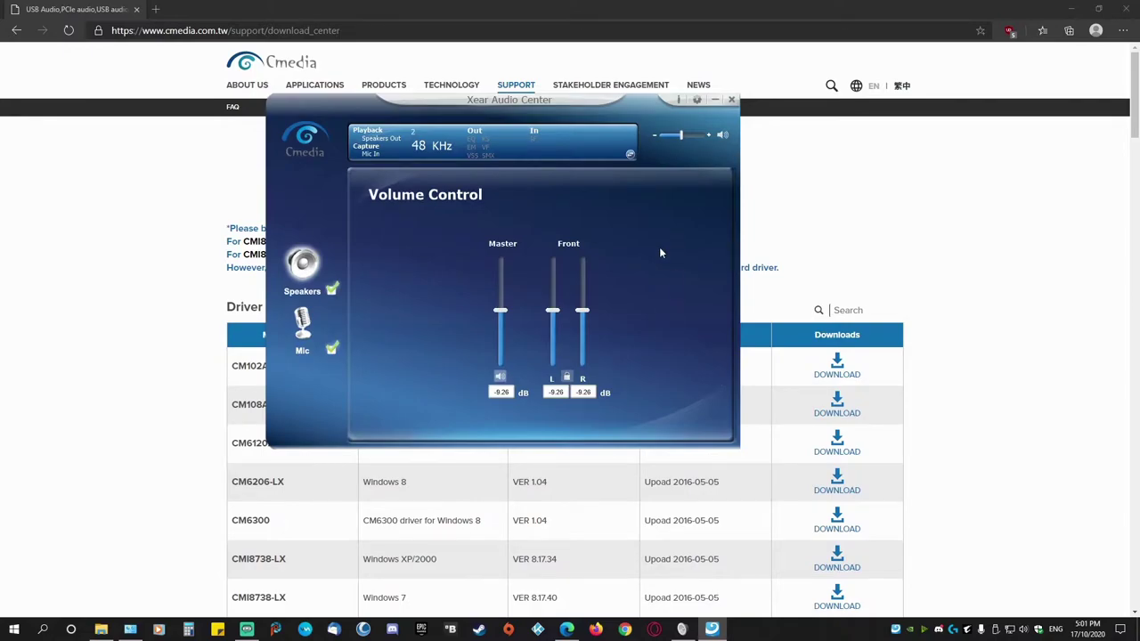
{"action": "left_click", "coordinate": [730, 100]}
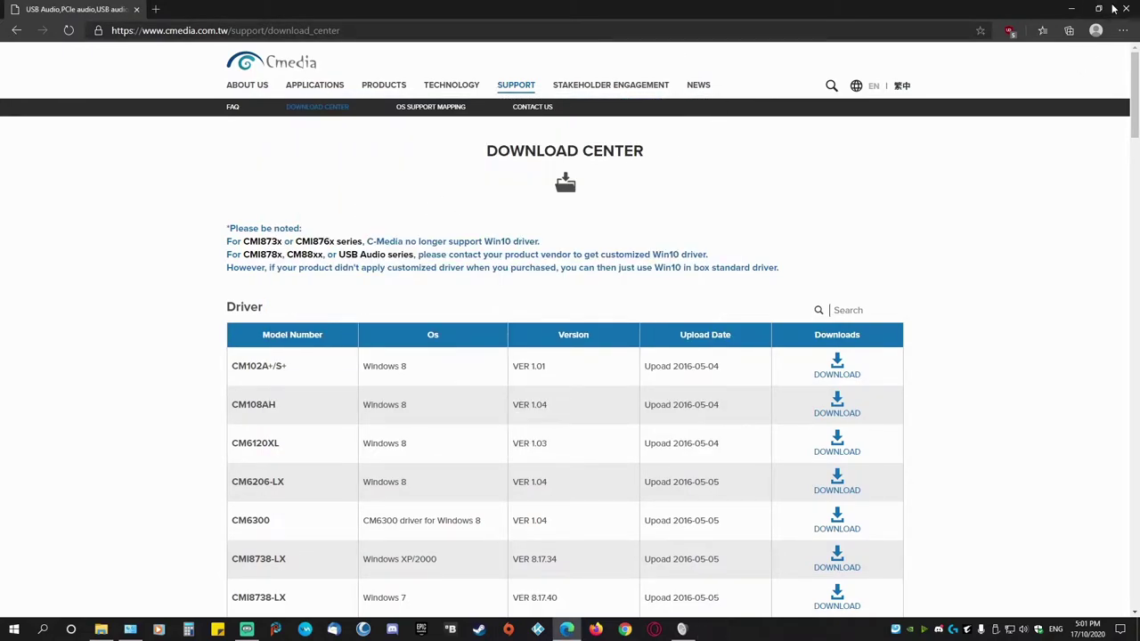
Step: Minimise the browser, open the Sound settings from Control Panel, and open the properties of the default USB Audio Device microphone
{"action": "left_click", "coordinate": [1071, 9]}
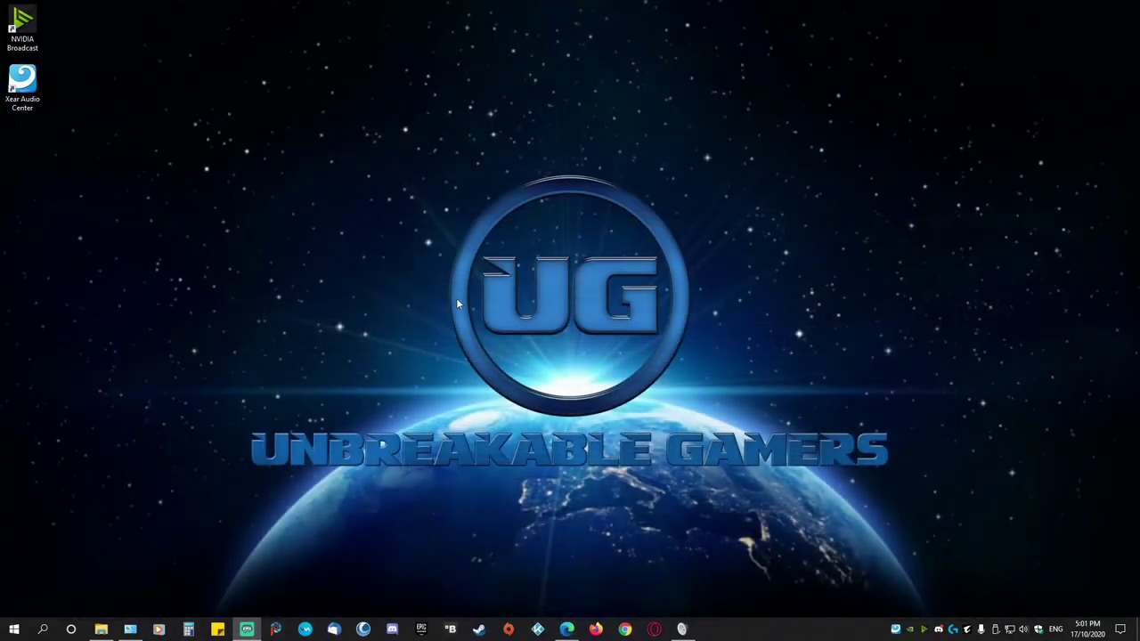
{"action": "left_click", "coordinate": [24, 102]}
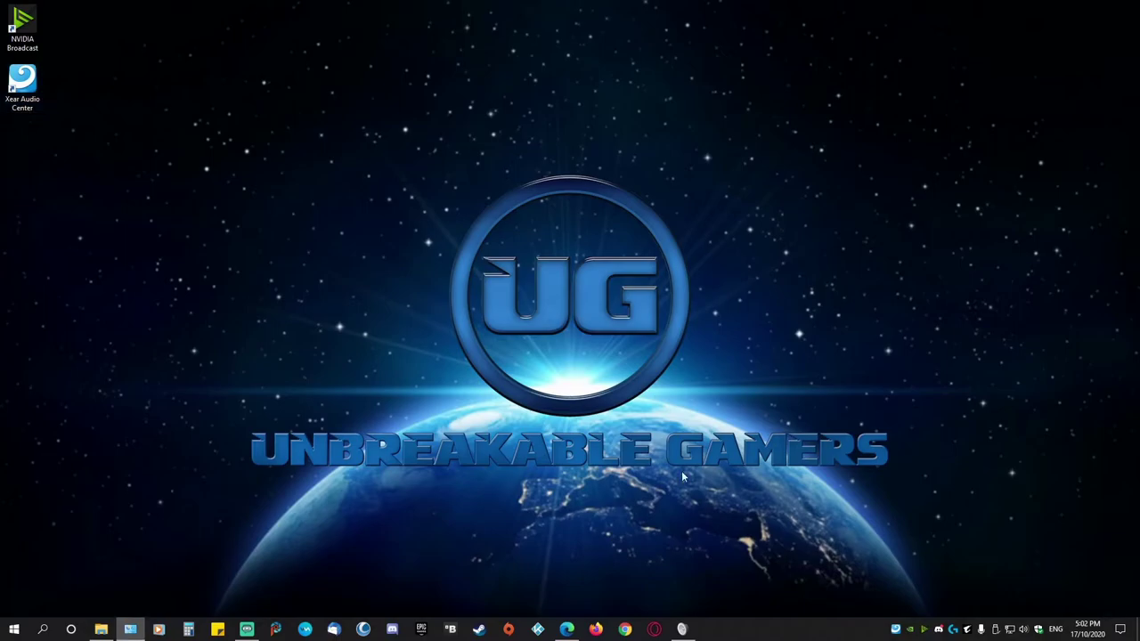
{"action": "left_click", "coordinate": [130, 629]}
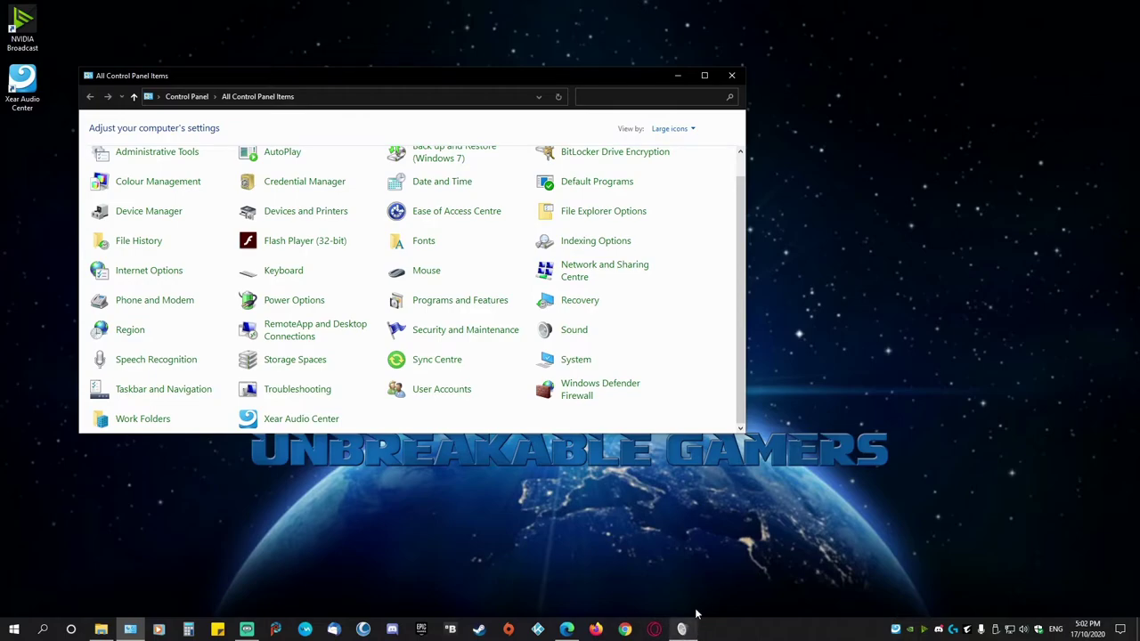
{"action": "left_click", "coordinate": [573, 330]}
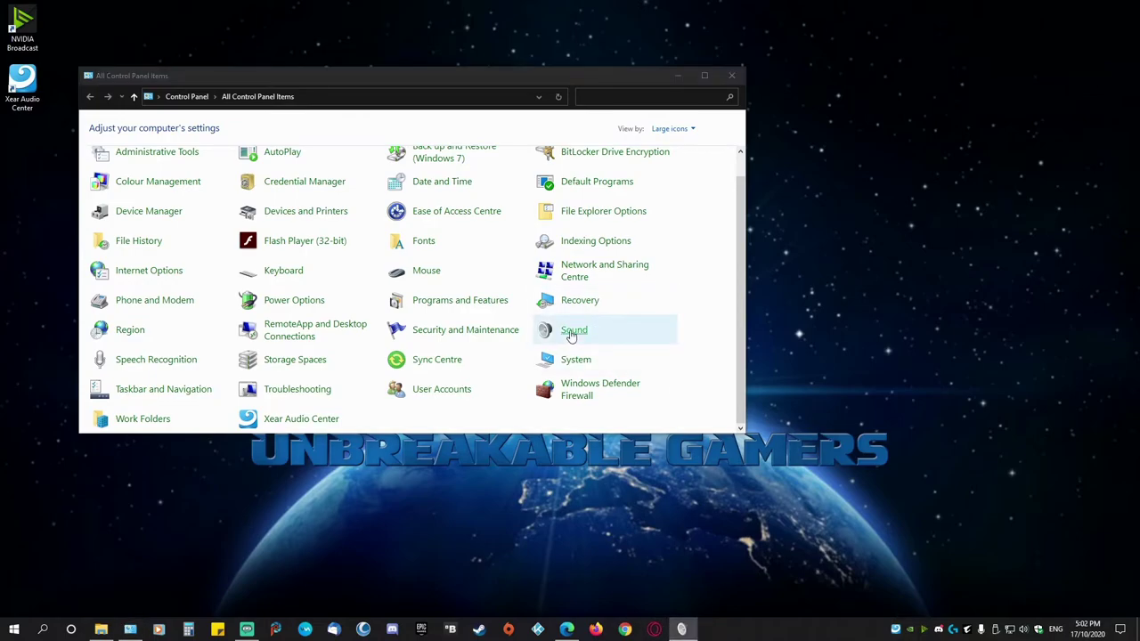
{"action": "left_click_drag", "start_coordinate": [648, 134], "coordinate": [281, 72]}
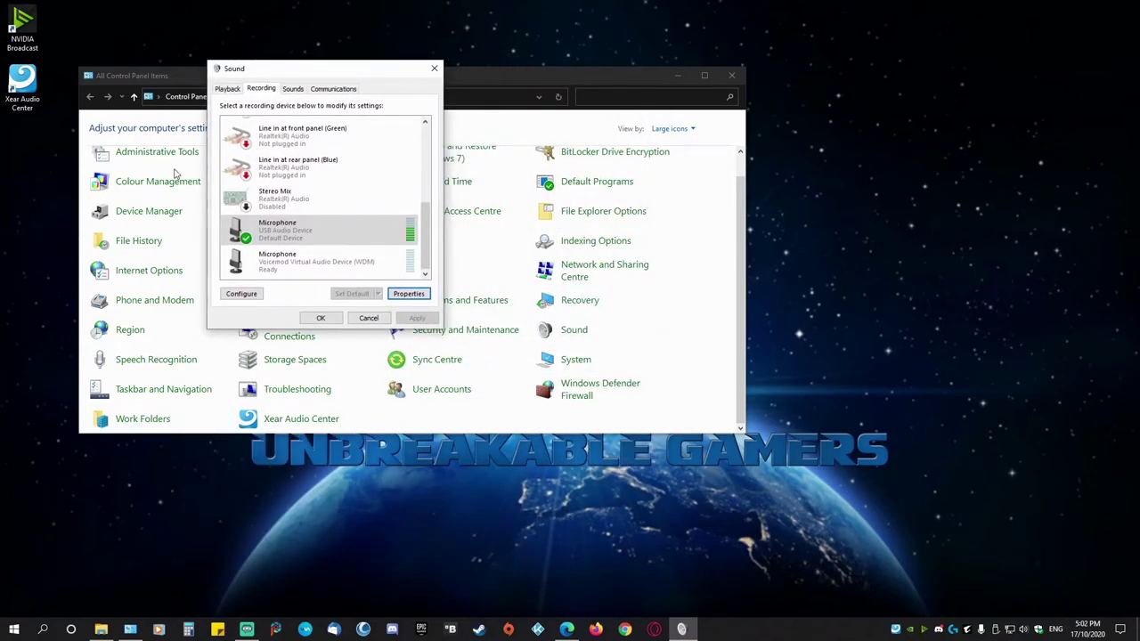
{"action": "left_click", "coordinate": [294, 242]}
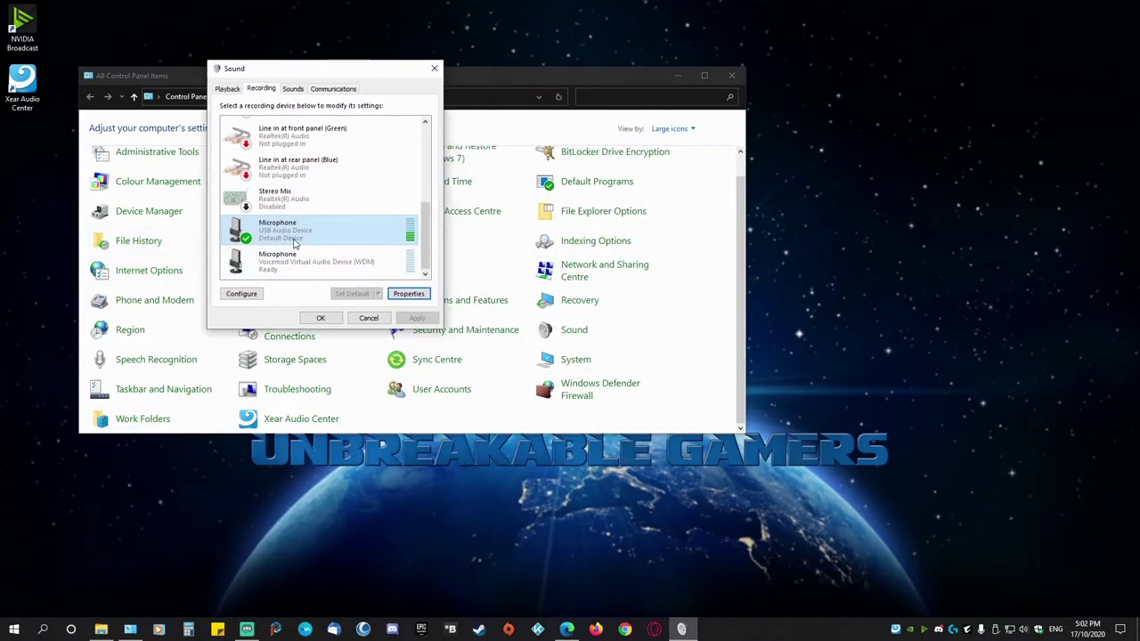
{"action": "left_click", "coordinate": [407, 297]}
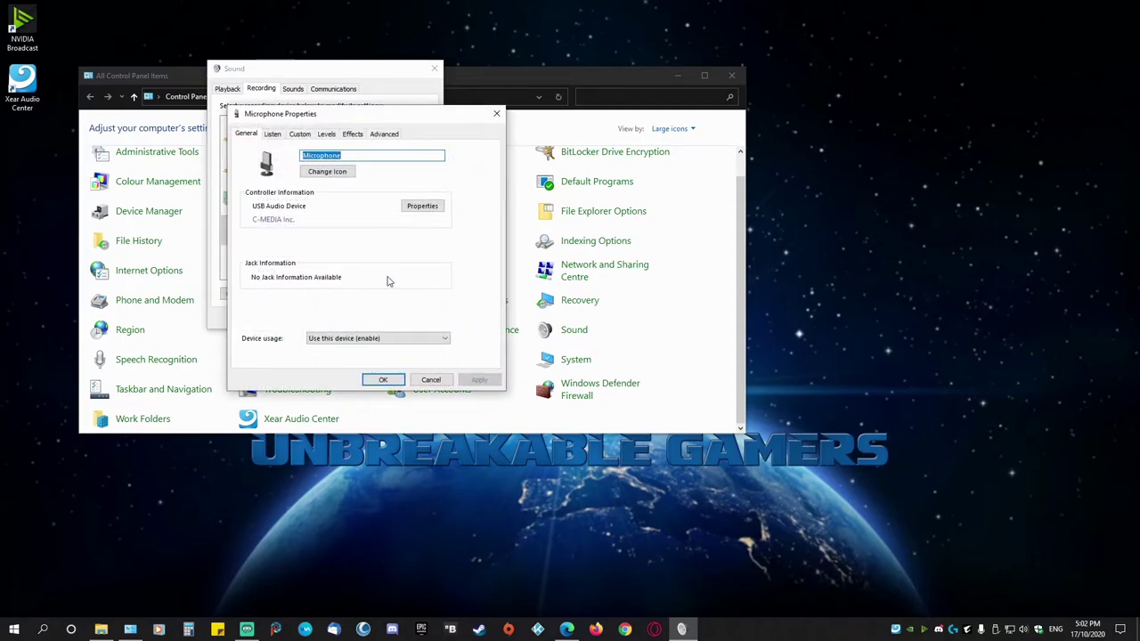
Step: Look through the microphone's Listen, Custom, Levels and Effects settings
{"action": "left_click", "coordinate": [279, 134]}
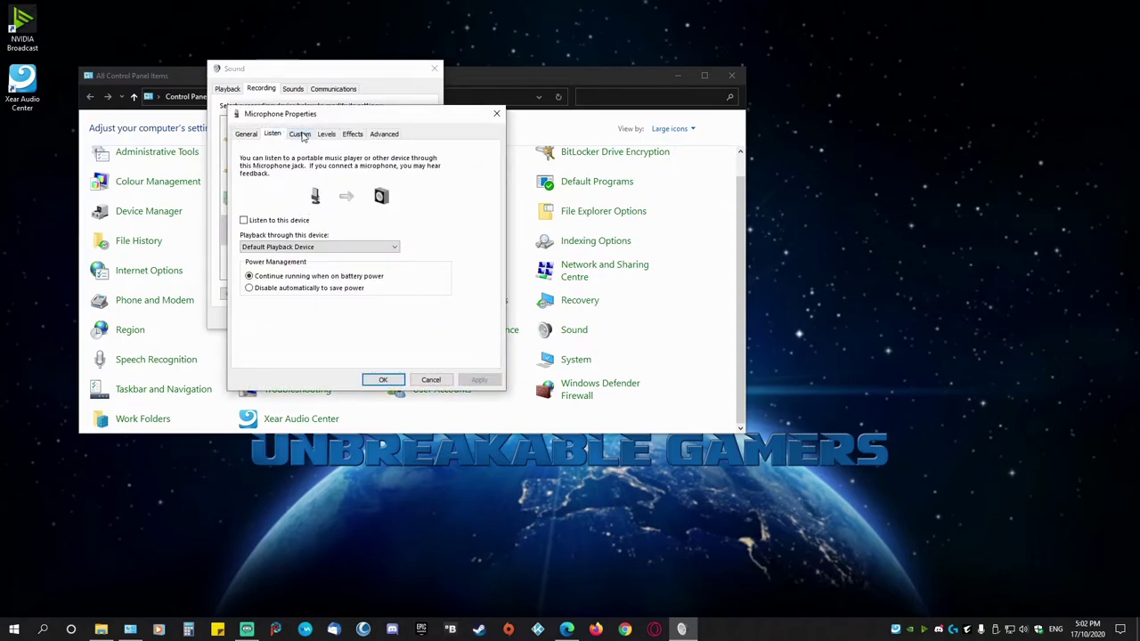
{"action": "left_click", "coordinate": [301, 134]}
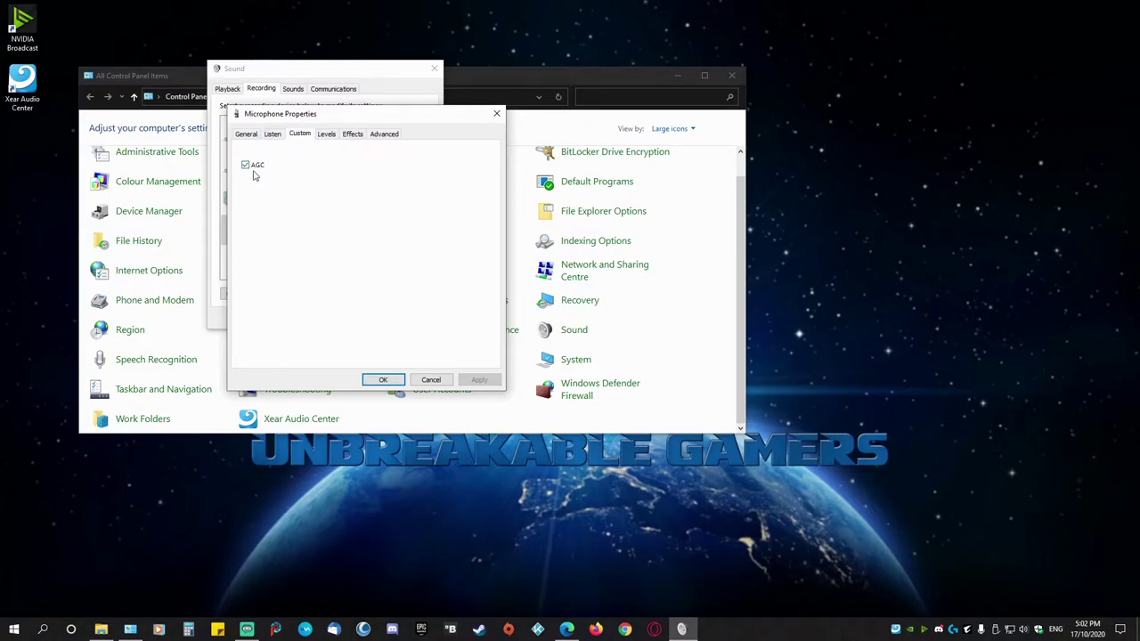
{"action": "left_click", "coordinate": [330, 134]}
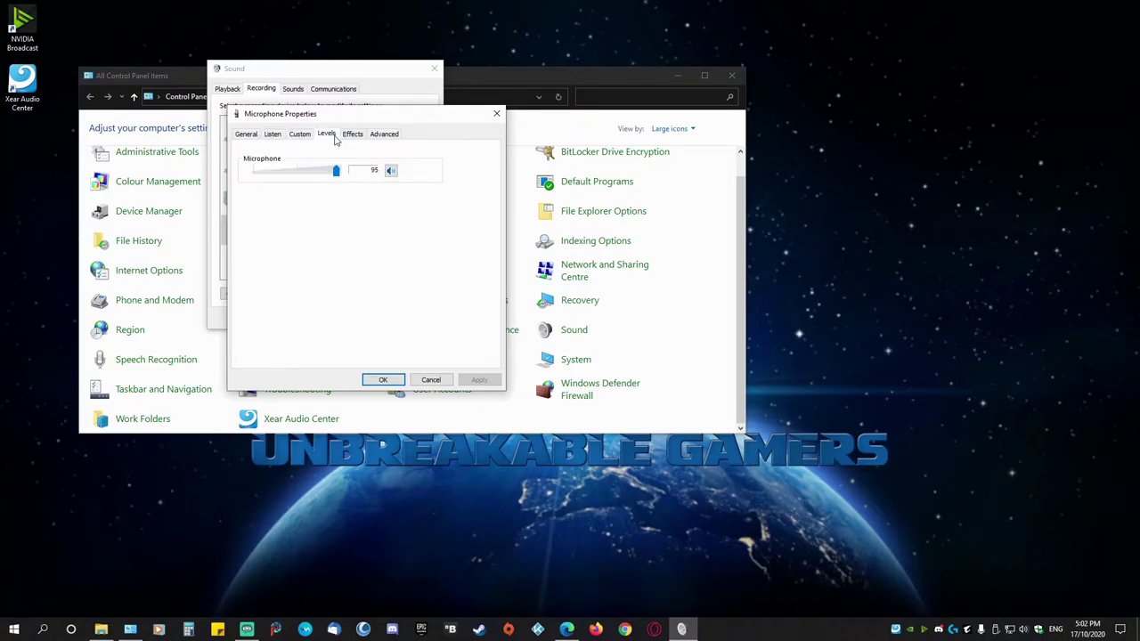
{"action": "left_click", "coordinate": [352, 134]}
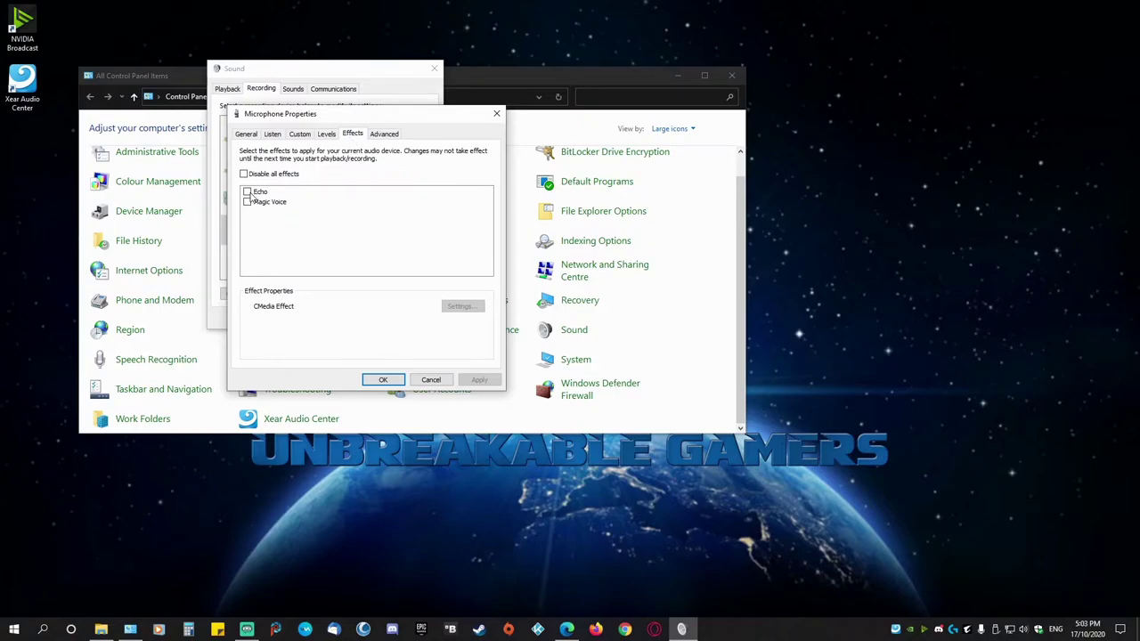
Step: Try out the Echo effect on the microphone, remove it again, and select the Magic Voice effect
{"action": "left_click", "coordinate": [248, 192]}
{"action": "left_click", "coordinate": [477, 380]}
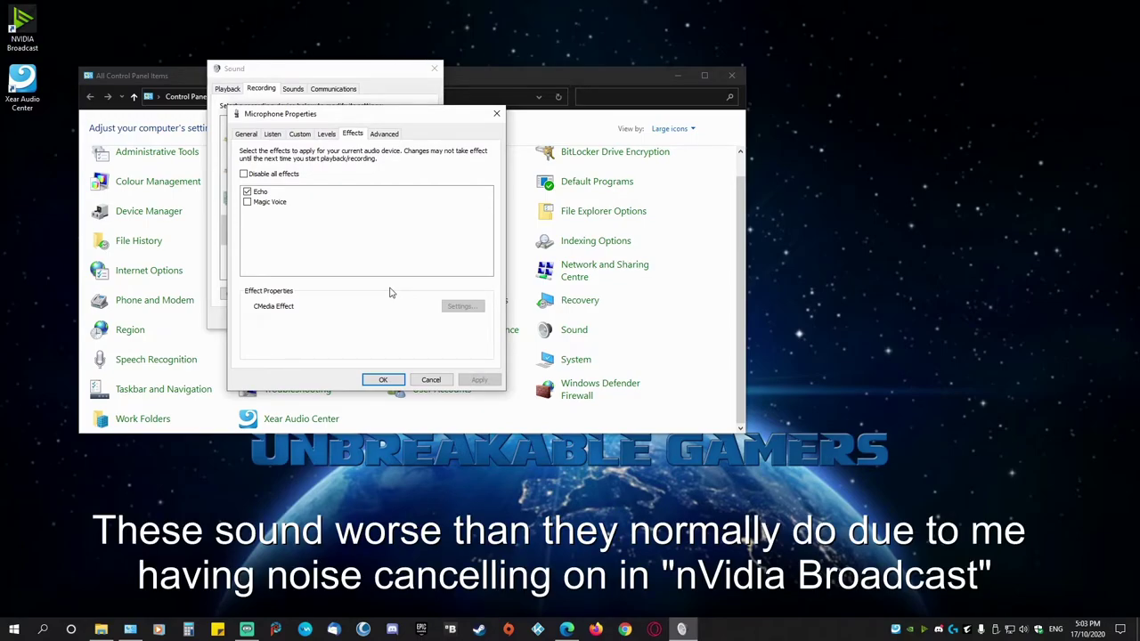
{"action": "left_click", "coordinate": [247, 192]}
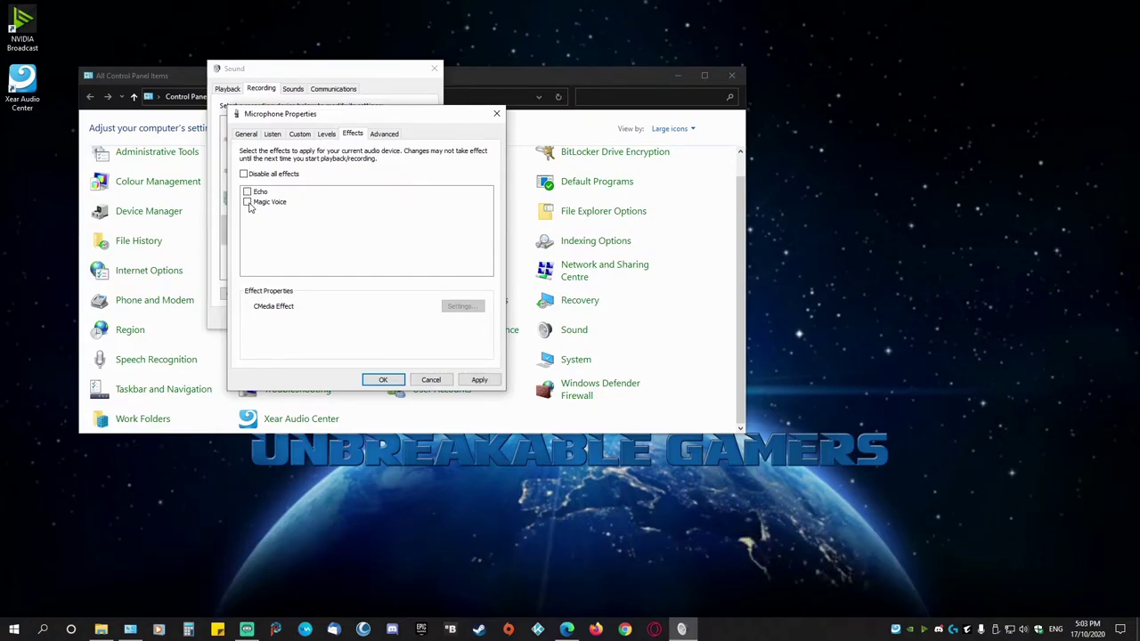
{"action": "left_click", "coordinate": [477, 379]}
{"action": "left_click", "coordinate": [248, 203]}
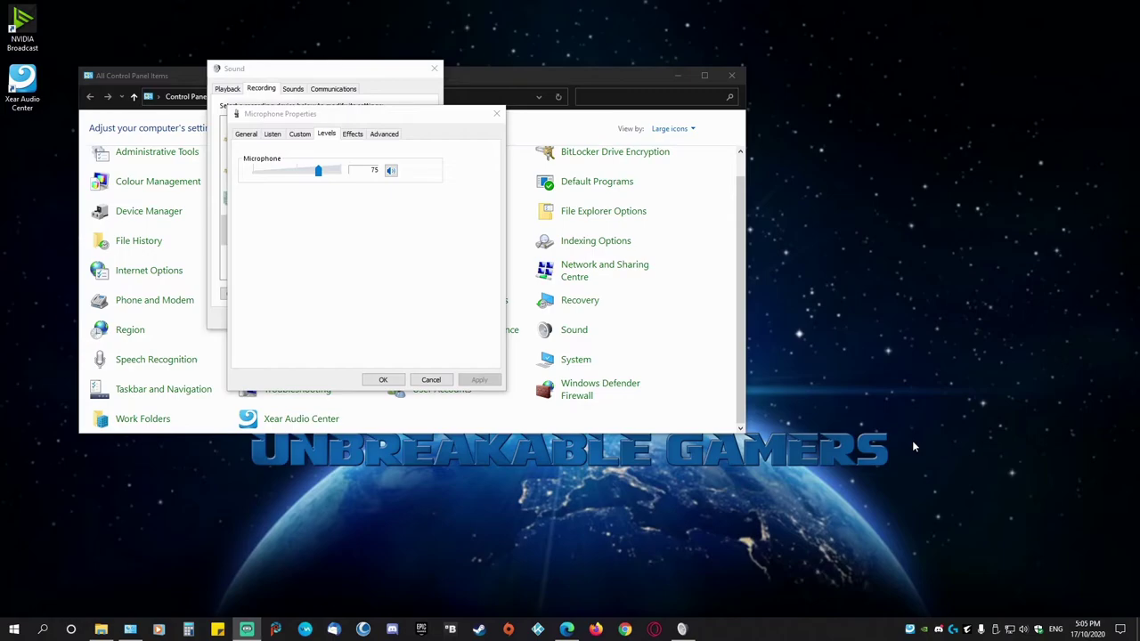
Step: Set the USB Audio Device microphone's level to 95, apply it, and close its properties and the Sound settings
{"action": "left_click", "coordinate": [318, 172]}
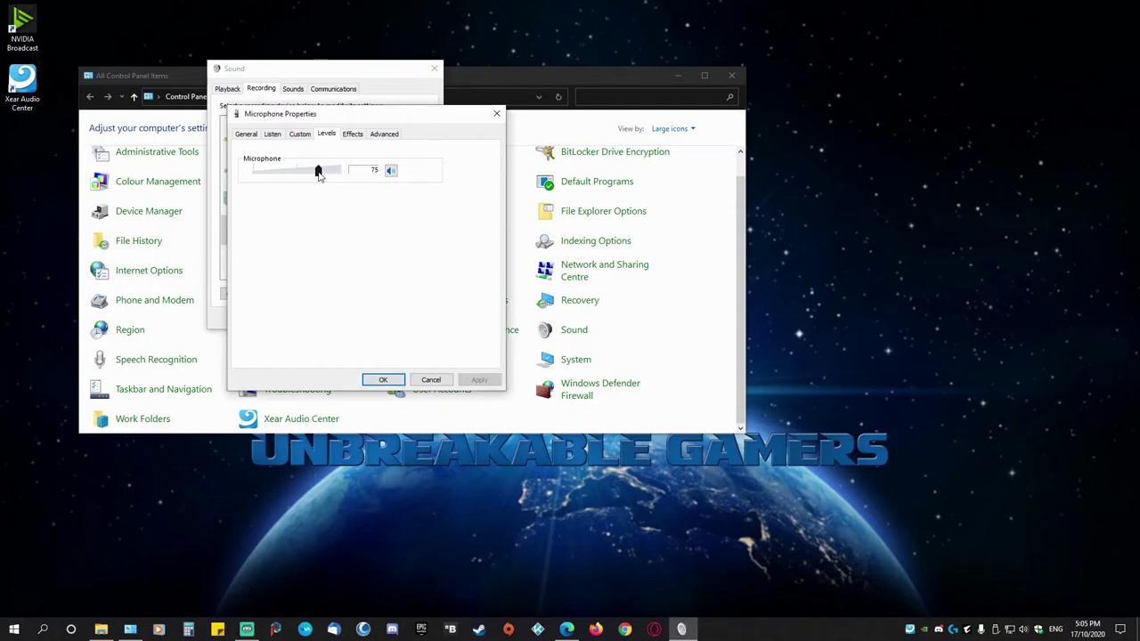
{"action": "left_click_drag", "start_coordinate": [321, 174], "coordinate": [327, 176]}
{"action": "left_click", "coordinate": [472, 383]}
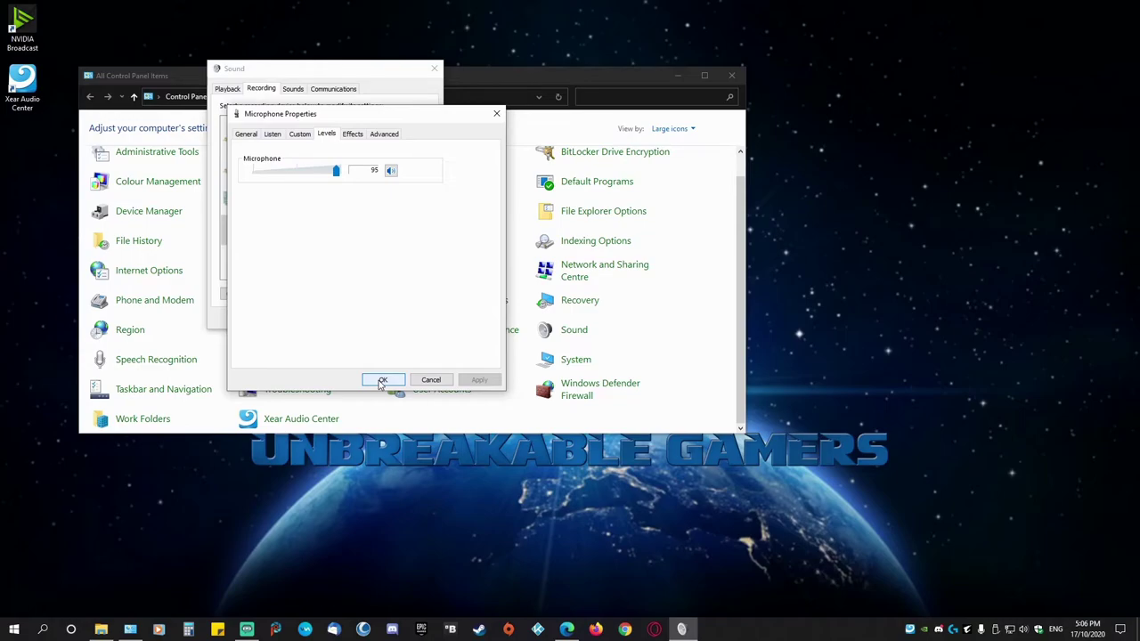
{"action": "left_click", "coordinate": [381, 381]}
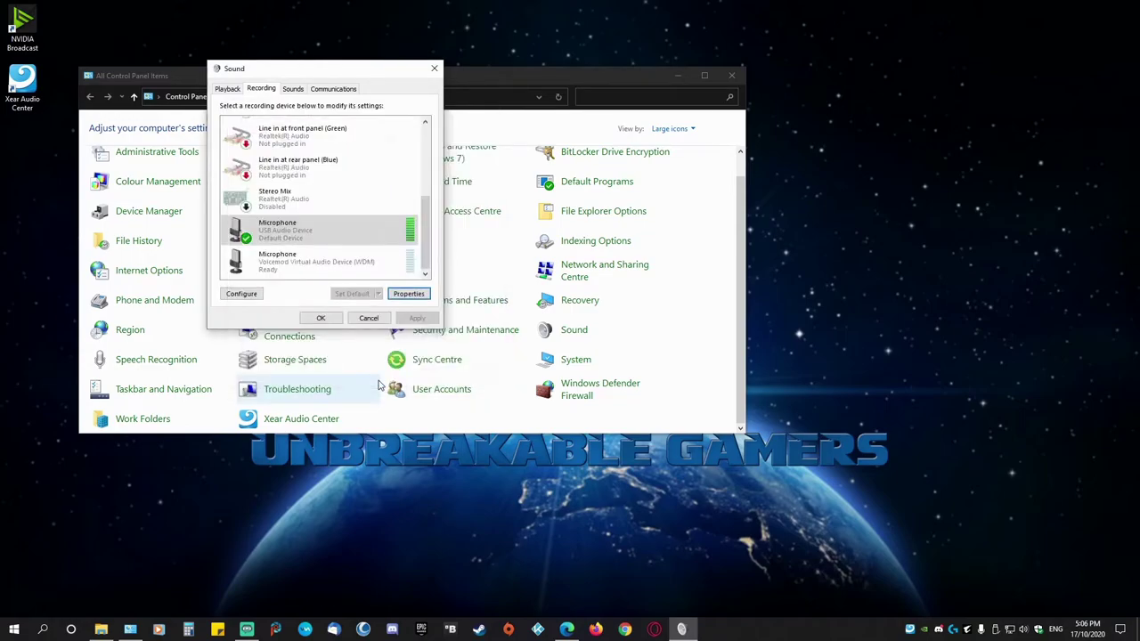
{"action": "left_click", "coordinate": [324, 319]}
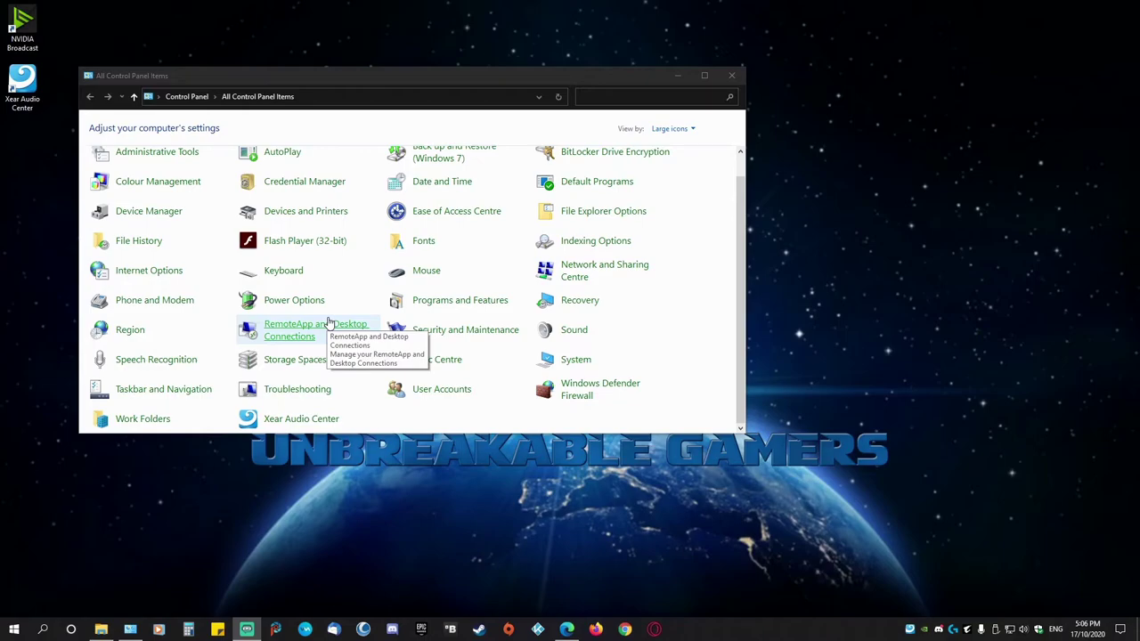
Step: Open NVIDIA Broadcast, check its microphone noise removal settings, and rearrange its window and the Streamlabs OBS window
{"action": "double_click", "coordinate": [32, 30]}
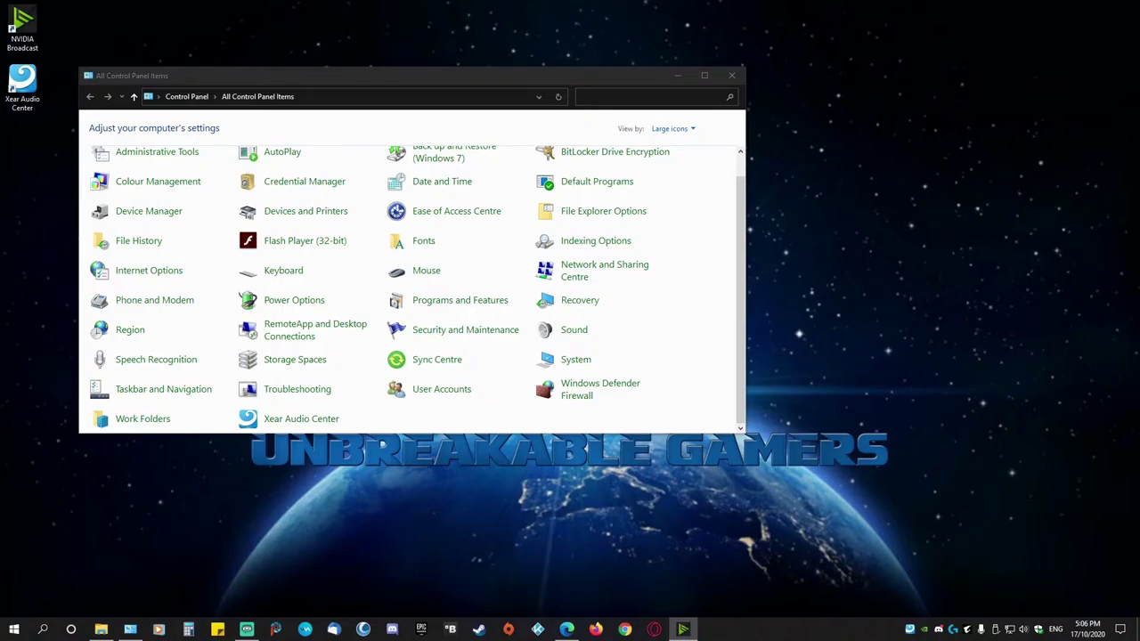
{"action": "left_click_drag", "start_coordinate": [1139, 71], "coordinate": [569, 70]}
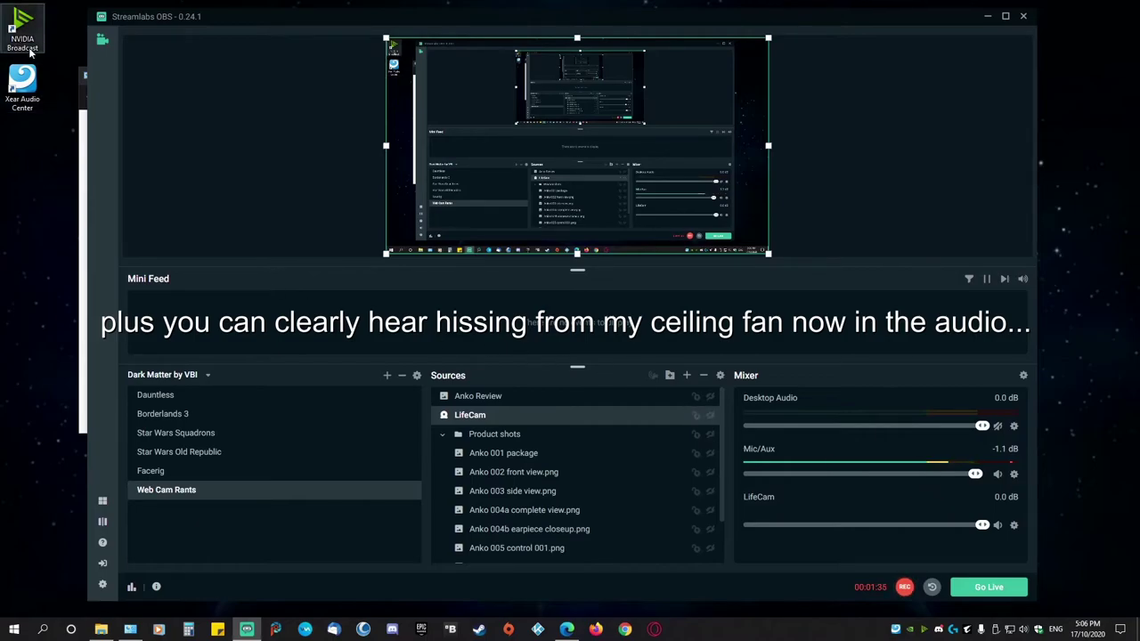
{"action": "left_click_drag", "start_coordinate": [299, 19], "coordinate": [637, 28]}
{"action": "left_click", "coordinate": [389, 67]}
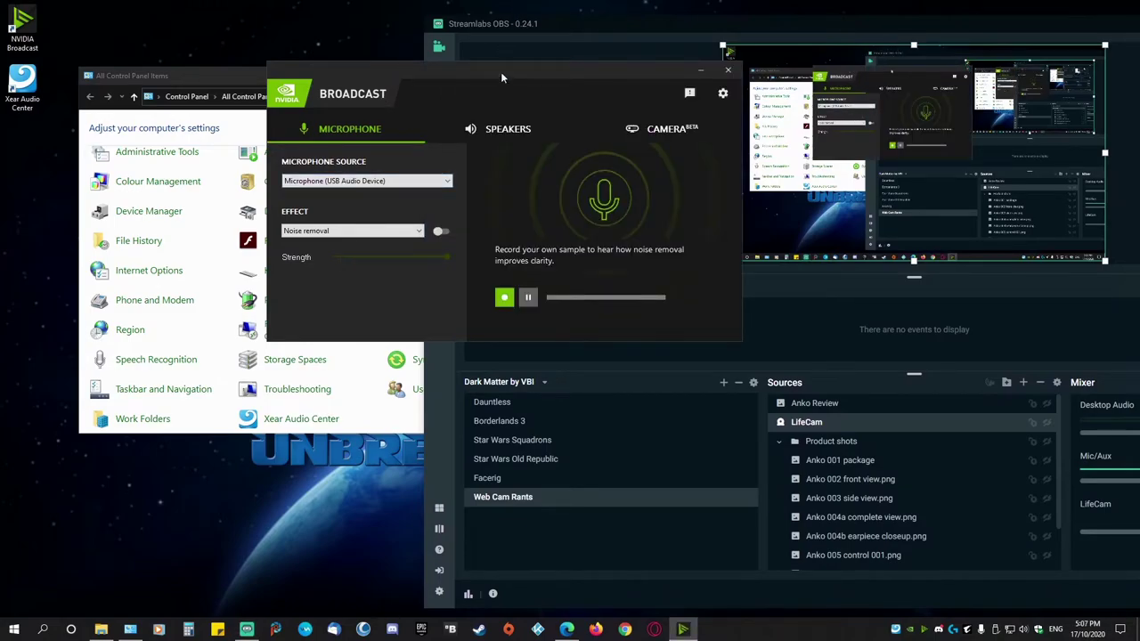
{"action": "left_click_drag", "start_coordinate": [501, 71], "coordinate": [392, 69]}
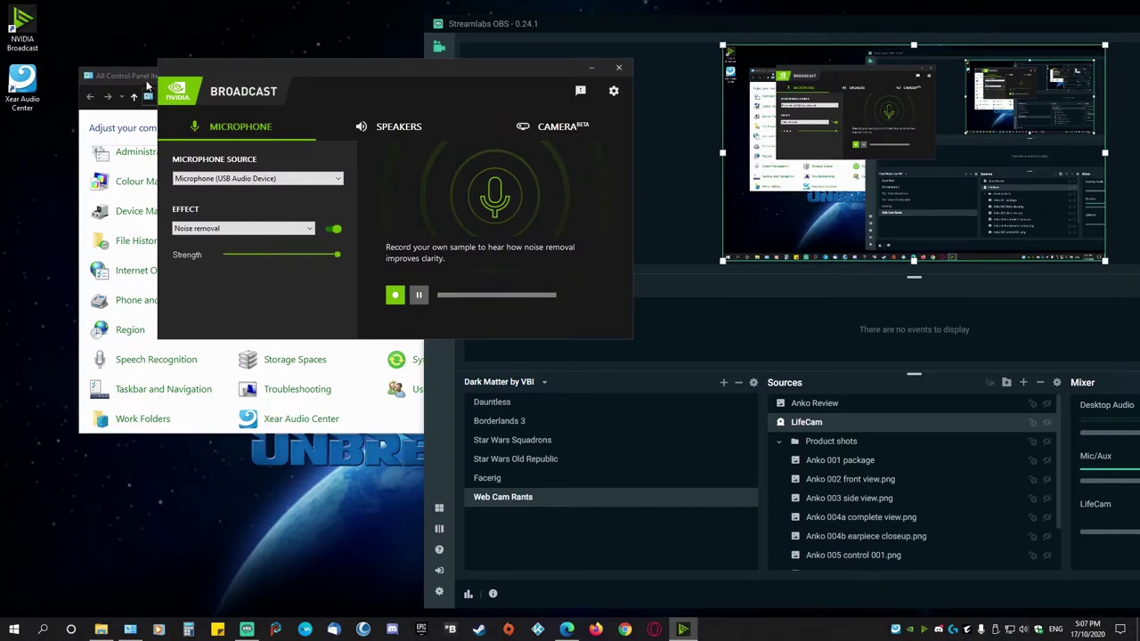
{"action": "left_click_drag", "start_coordinate": [721, 42], "coordinate": [465, 27]}
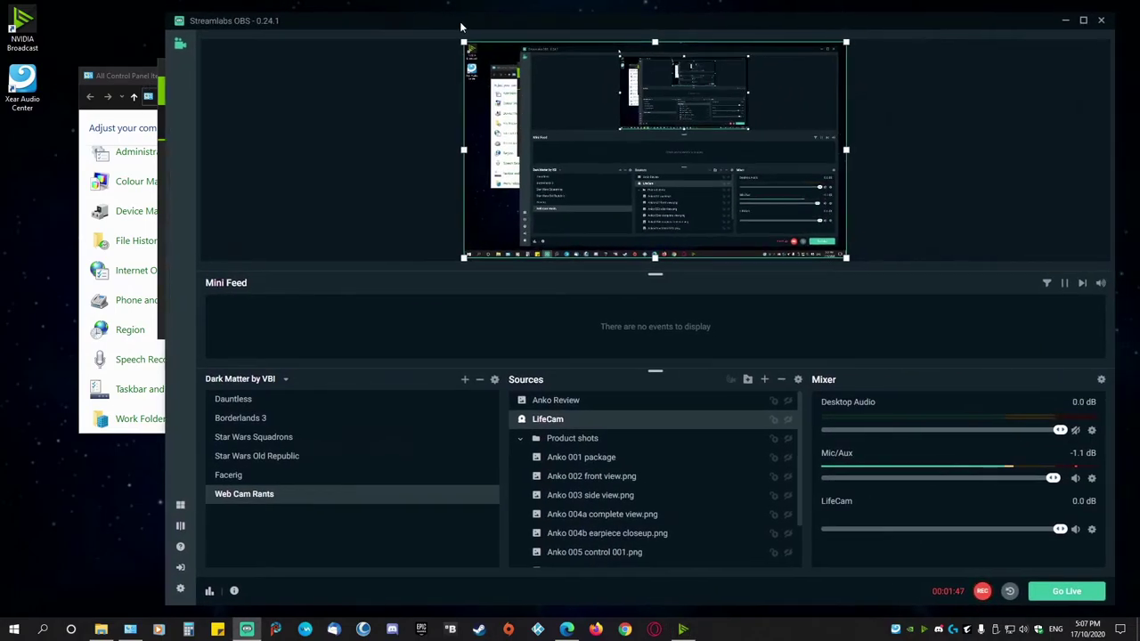
Step: Reopen the Sound settings from Control Panel and view the NVIDIA Broadcast microphone's general and Listen properties, leaving without changes
{"action": "left_click", "coordinate": [119, 98]}
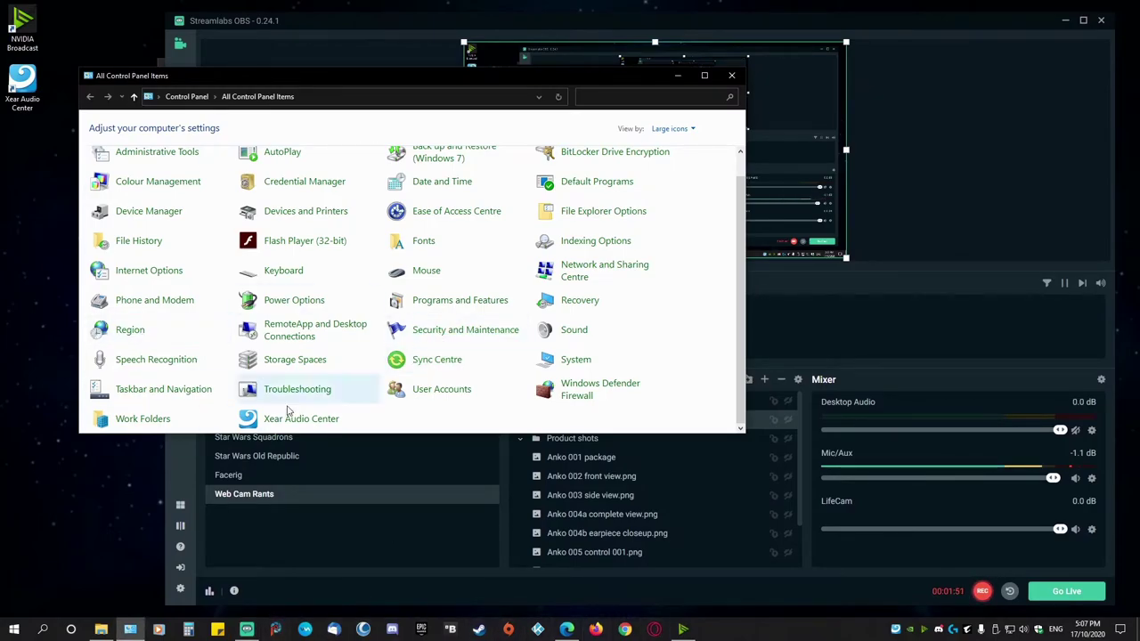
{"action": "left_click", "coordinate": [573, 333]}
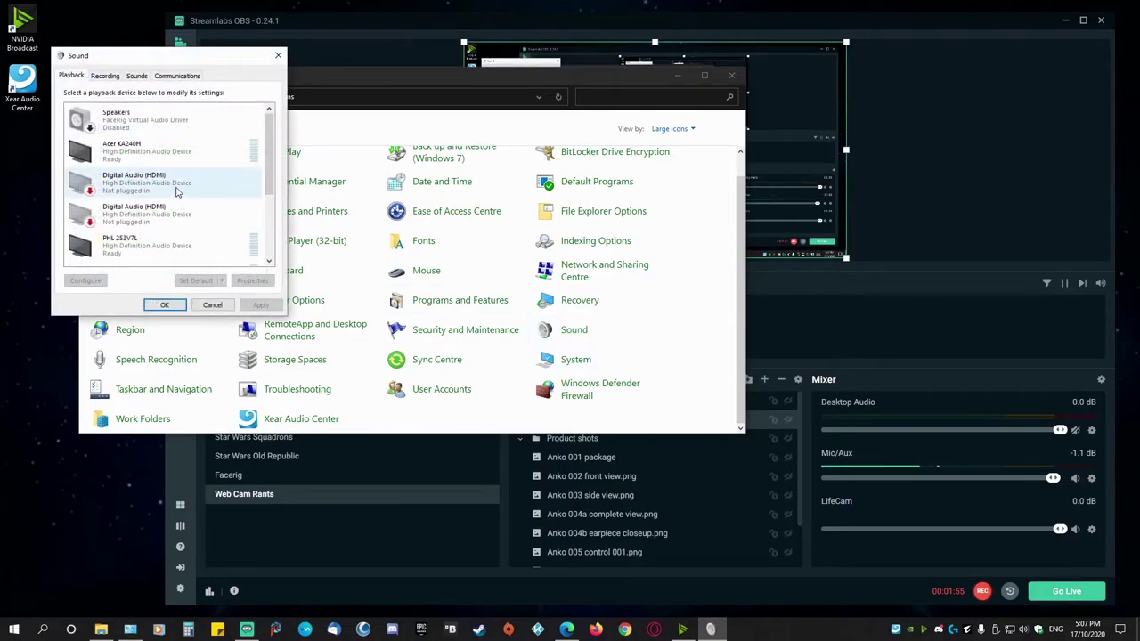
{"action": "scroll", "coordinate": [178, 191], "scroll_direction": "down", "scroll_amount": 2}
{"action": "left_click", "coordinate": [104, 76]}
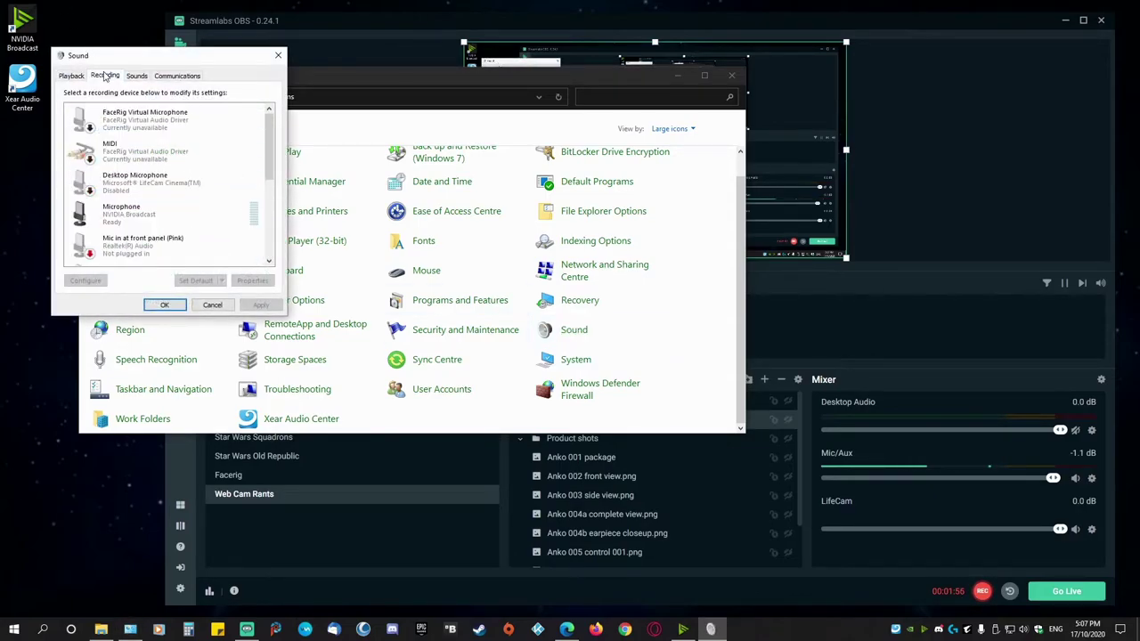
{"action": "scroll", "coordinate": [178, 213], "scroll_direction": "down", "scroll_amount": 2}
{"action": "left_click", "coordinate": [178, 190]}
{"action": "double_click", "coordinate": [178, 189]}
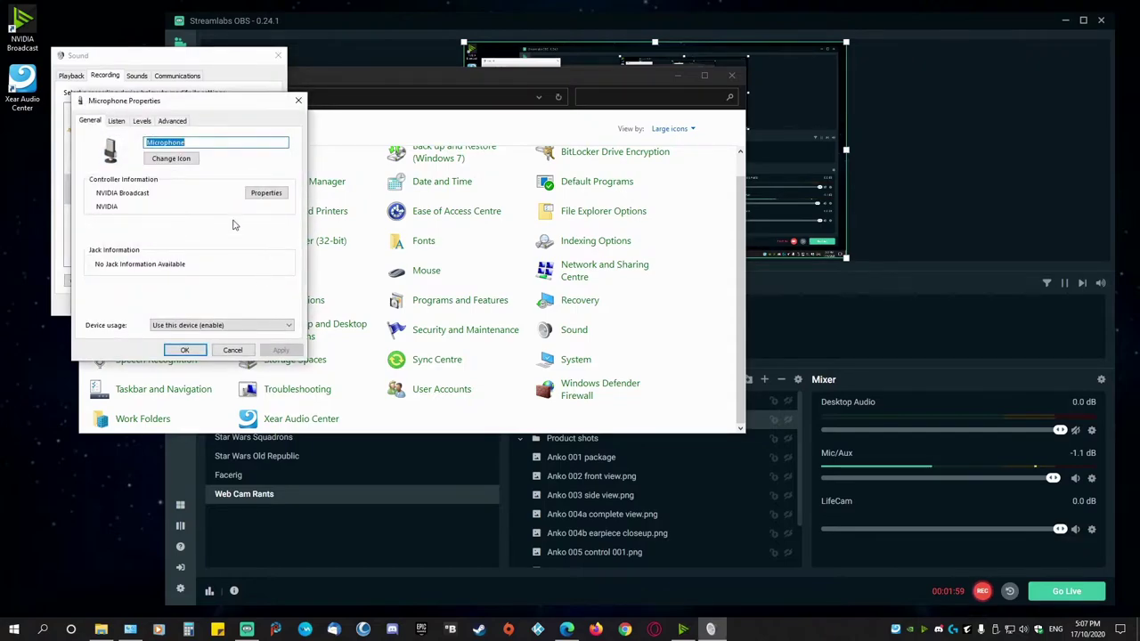
{"action": "left_click", "coordinate": [117, 121]}
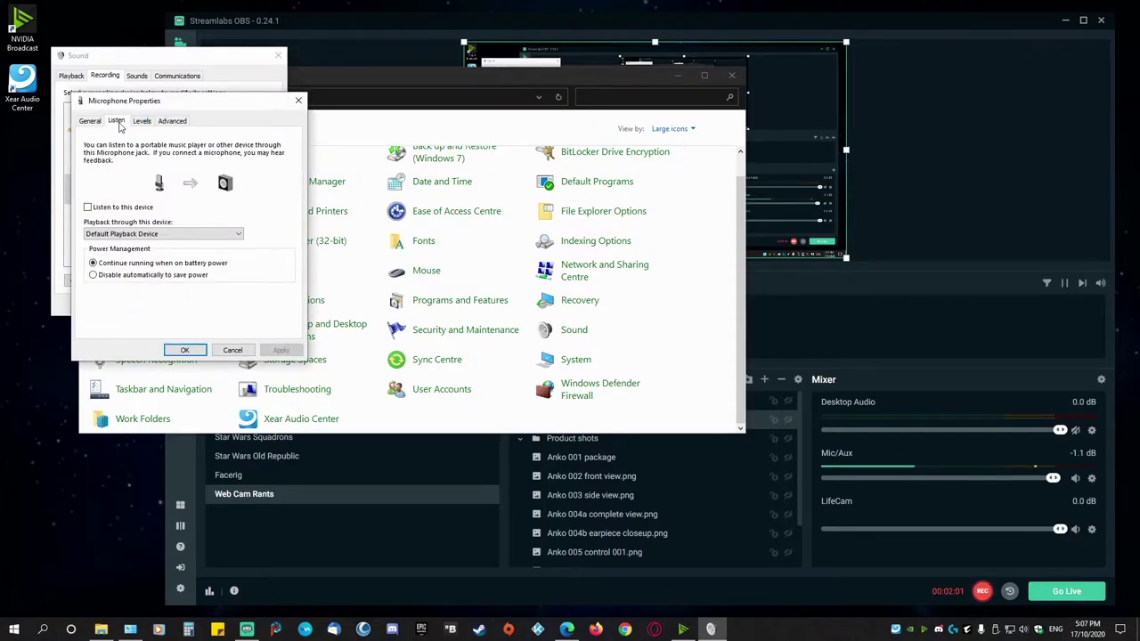
{"action": "left_click", "coordinate": [232, 350]}
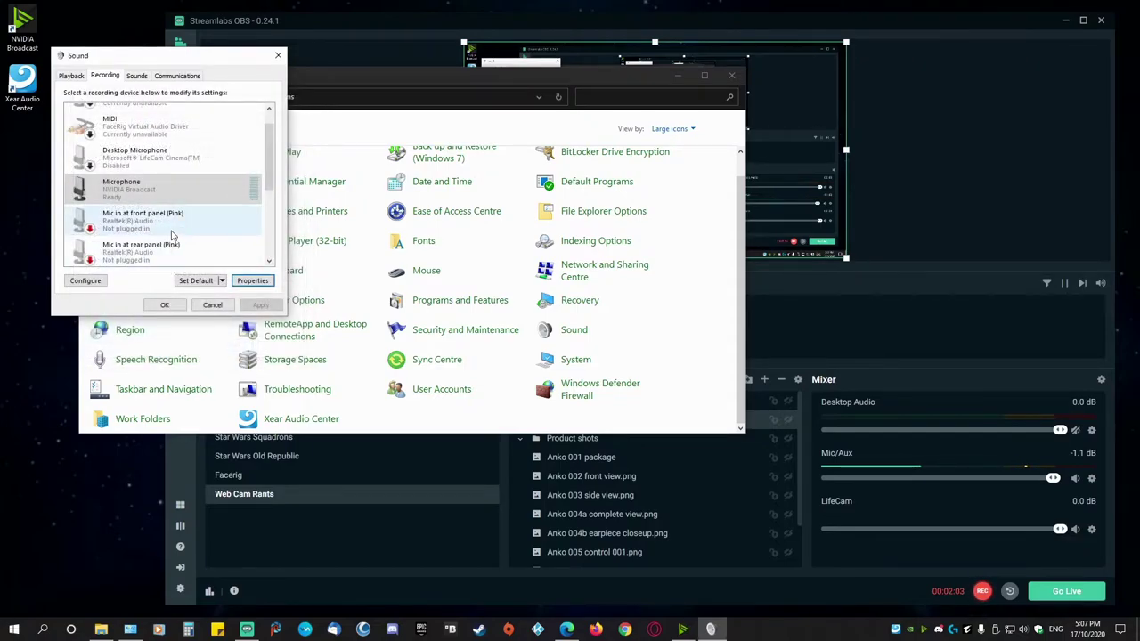
Step: Set the NVIDIA Broadcast microphone's main volume to 95 and close the Sound settings
{"action": "scroll", "coordinate": [273, 165], "scroll_direction": "up", "scroll_amount": 1}
{"action": "scroll", "coordinate": [275, 156], "scroll_direction": "down", "scroll_amount": 6}
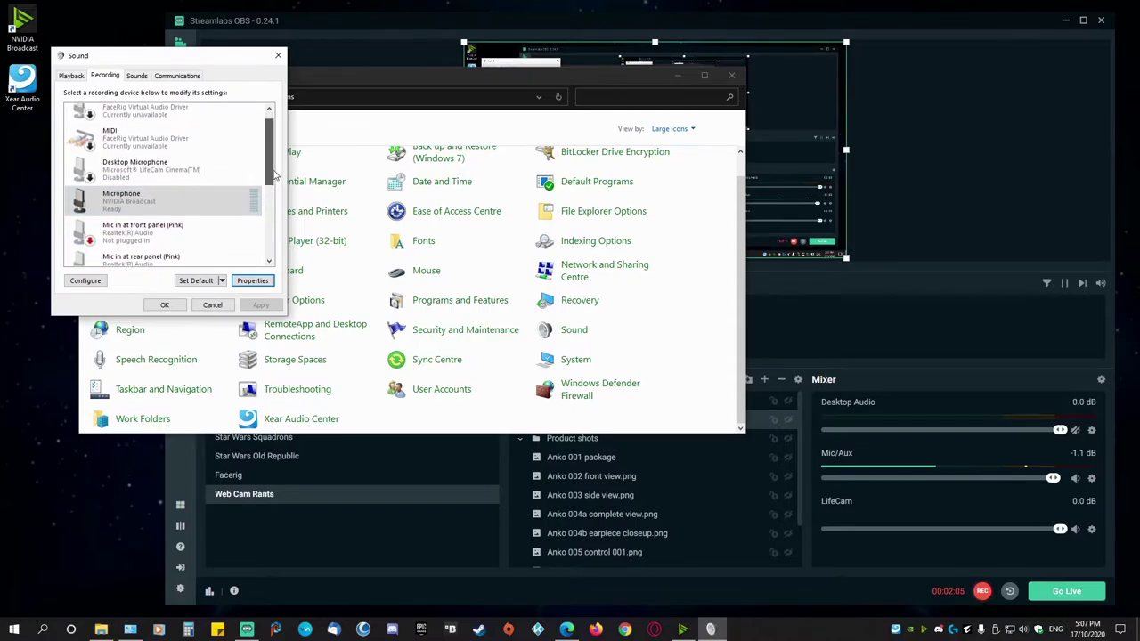
{"action": "left_click", "coordinate": [272, 261]}
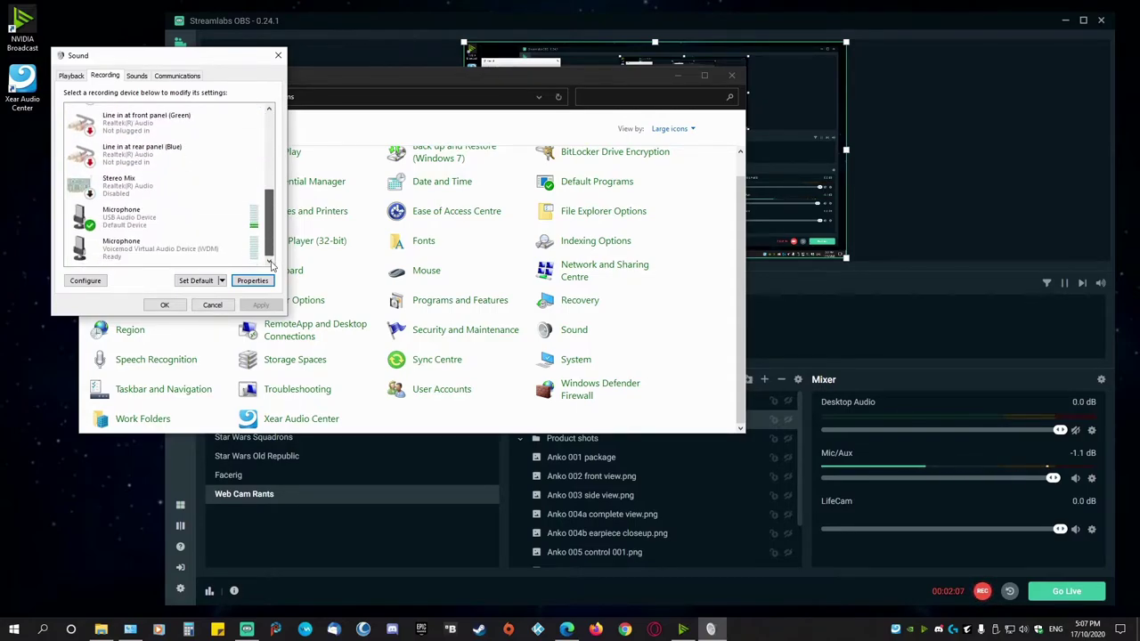
{"action": "left_click", "coordinate": [173, 223]}
{"action": "left_click", "coordinate": [252, 280]}
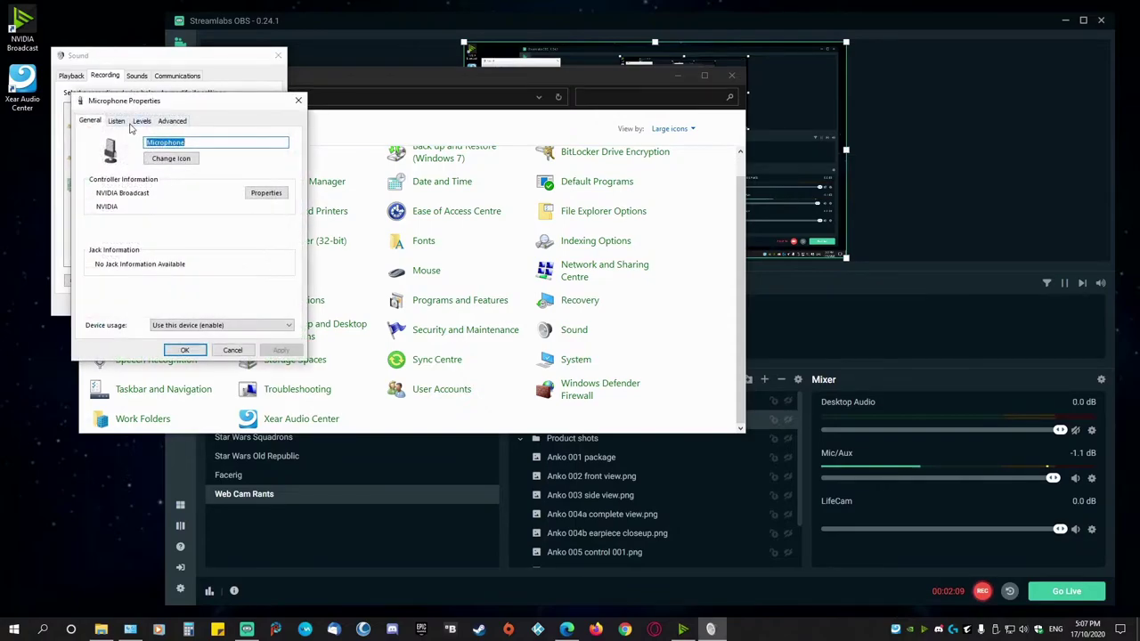
{"action": "left_click", "coordinate": [142, 120]}
{"action": "left_click_drag", "start_coordinate": [185, 161], "coordinate": [179, 161]}
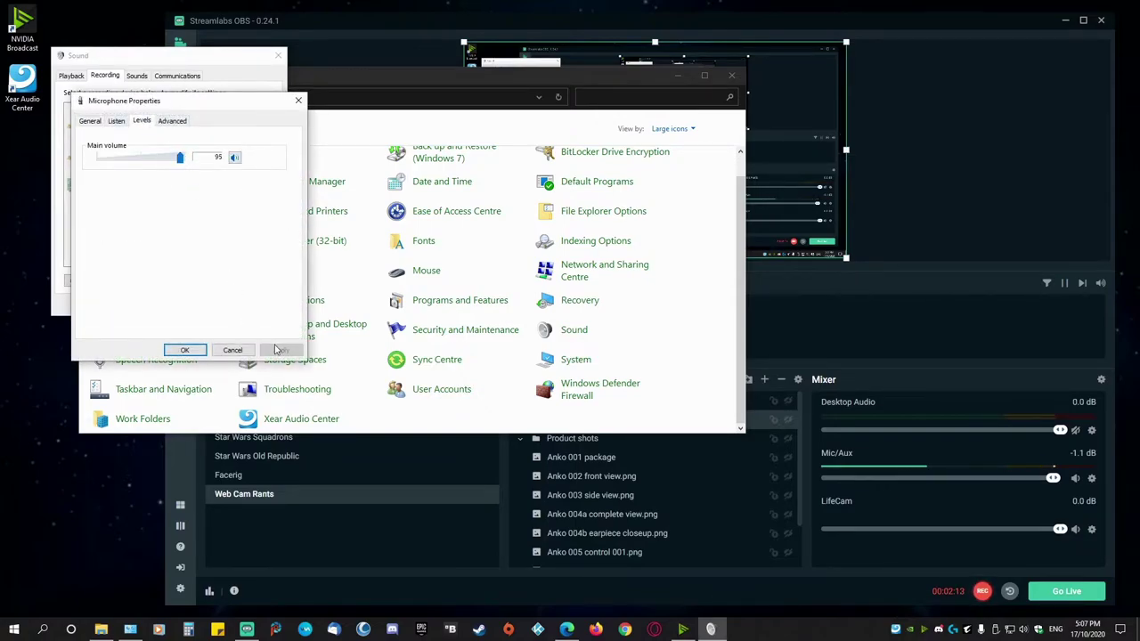
{"action": "left_click", "coordinate": [183, 351]}
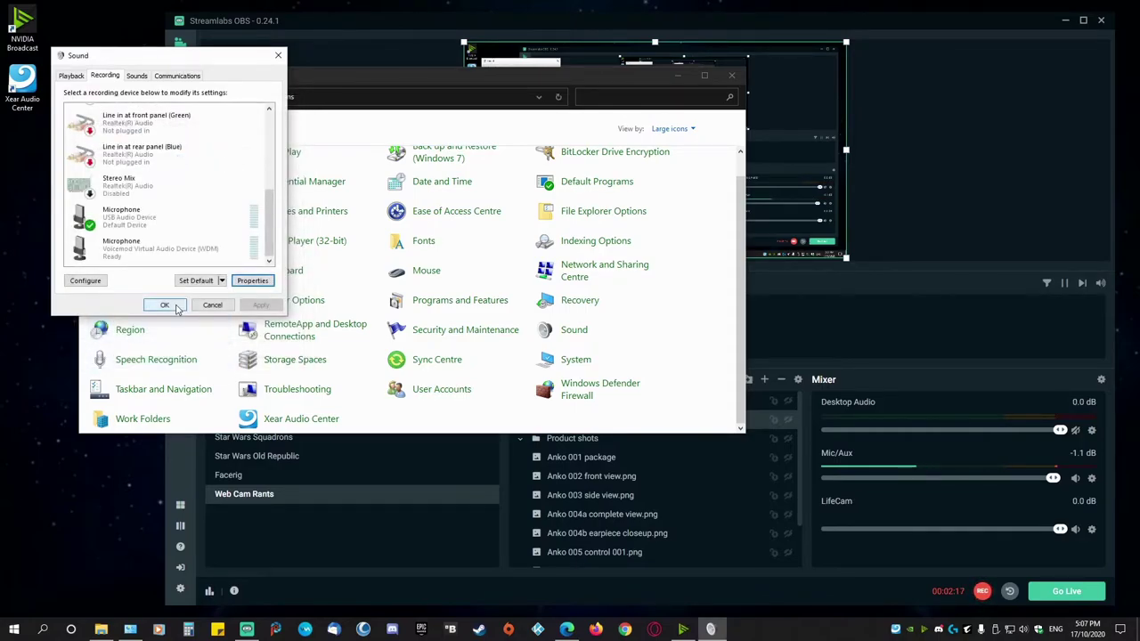
{"action": "left_click", "coordinate": [164, 305]}
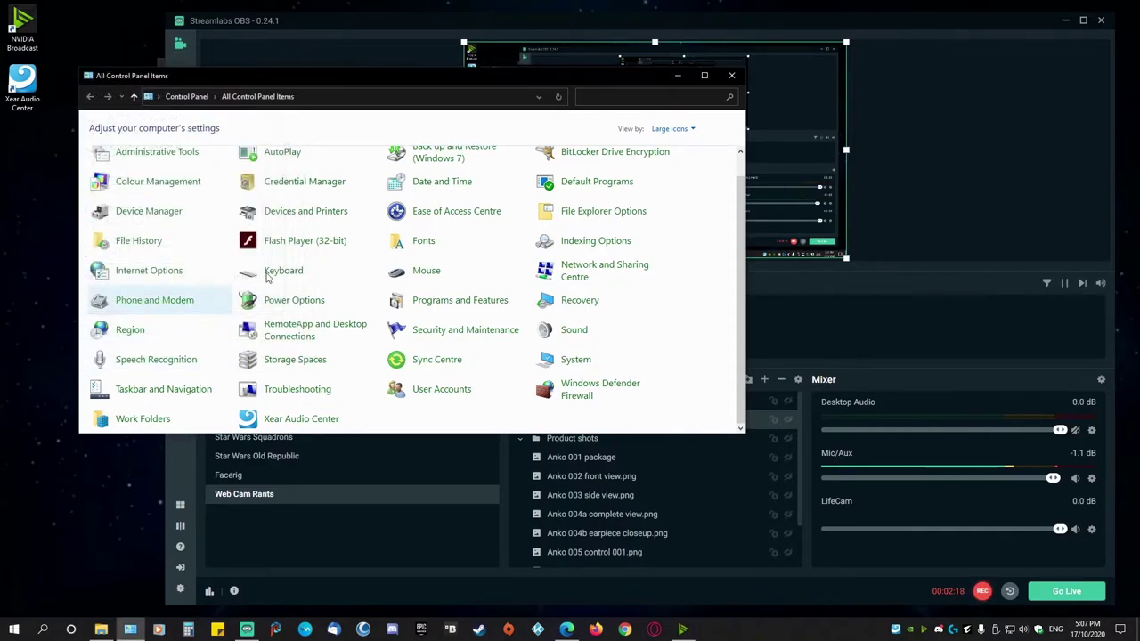
Step: Close Control Panel and check the Mic/Aux source's available input devices in Streamlabs OBS, keeping Microphone (USB Audio Device)
{"action": "left_click", "coordinate": [731, 74]}
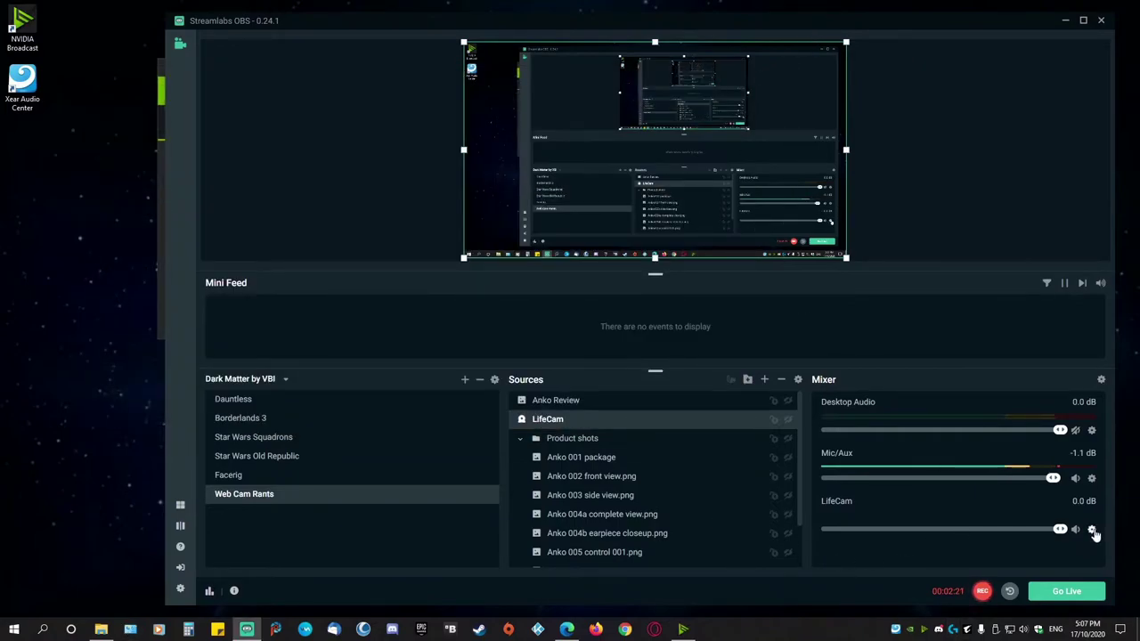
{"action": "left_click", "coordinate": [1092, 480]}
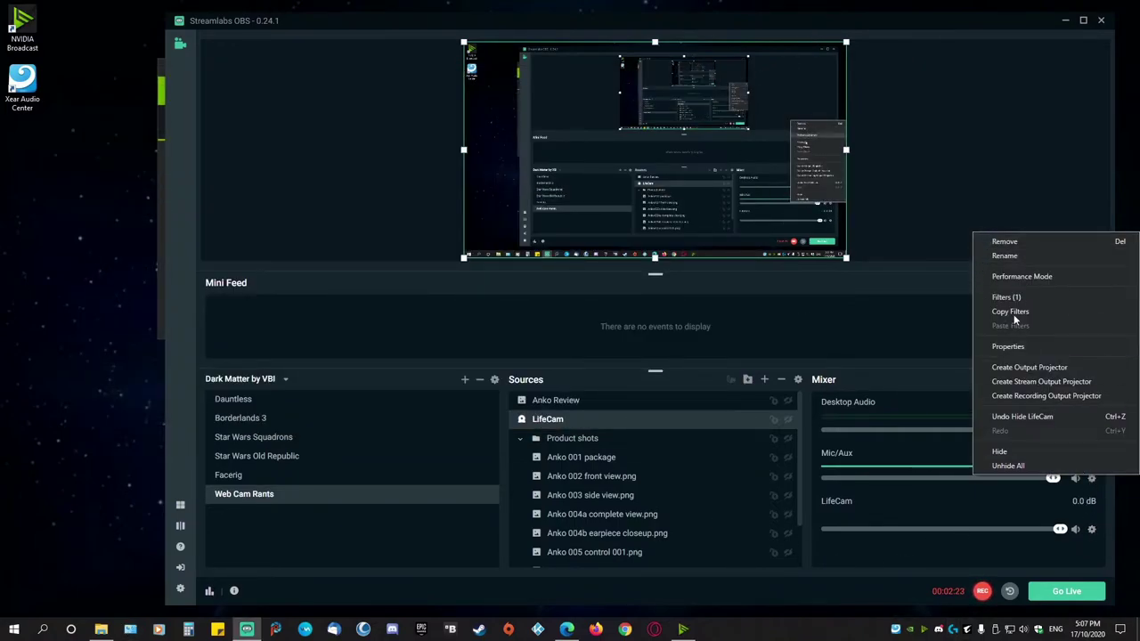
{"action": "left_click", "coordinate": [1008, 347]}
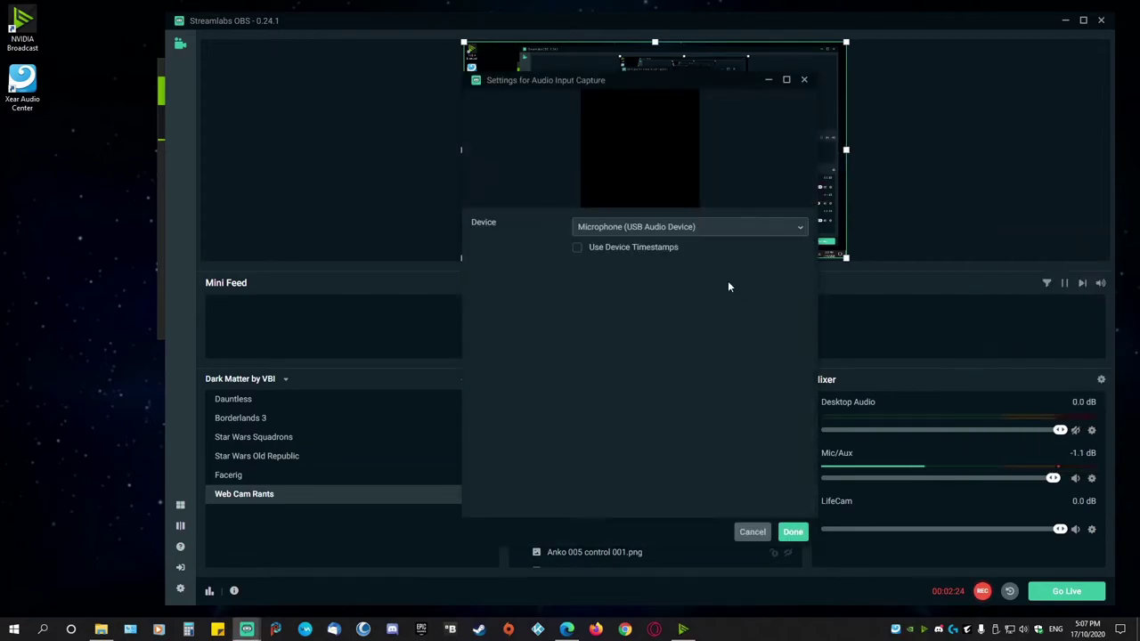
{"action": "left_click", "coordinate": [659, 229]}
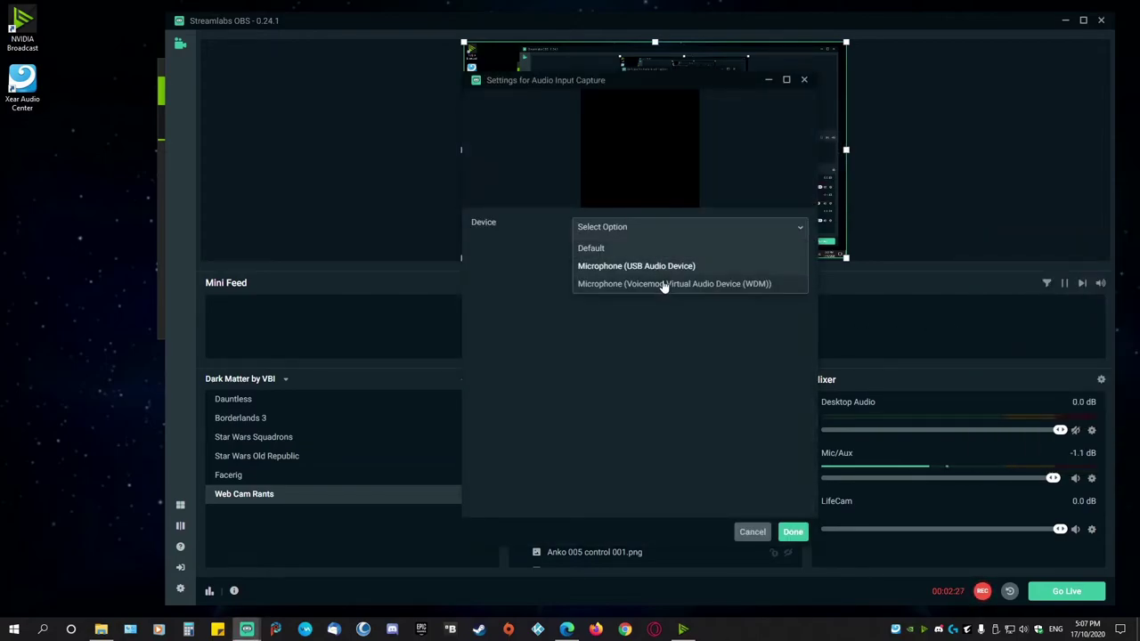
{"action": "key", "text": "Return"}
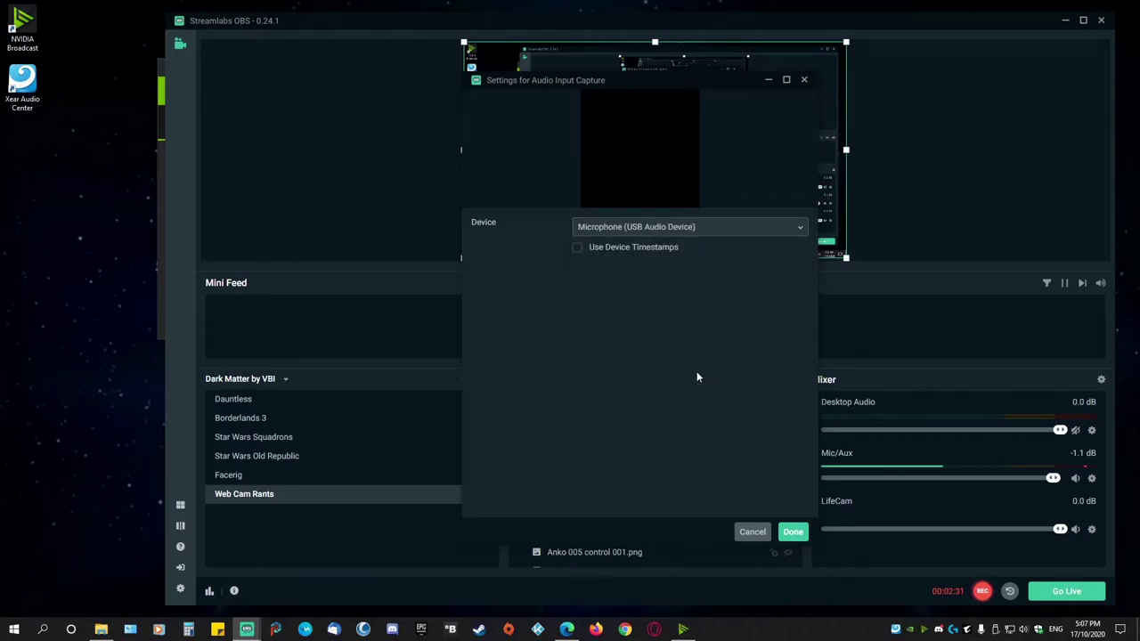
Step: Check the microphone source choices in NVIDIA Broadcast, keep Microphone (USB Audio Device), close its window, and cancel the Streamlabs OBS audio input settings
{"action": "left_click", "coordinate": [683, 629]}
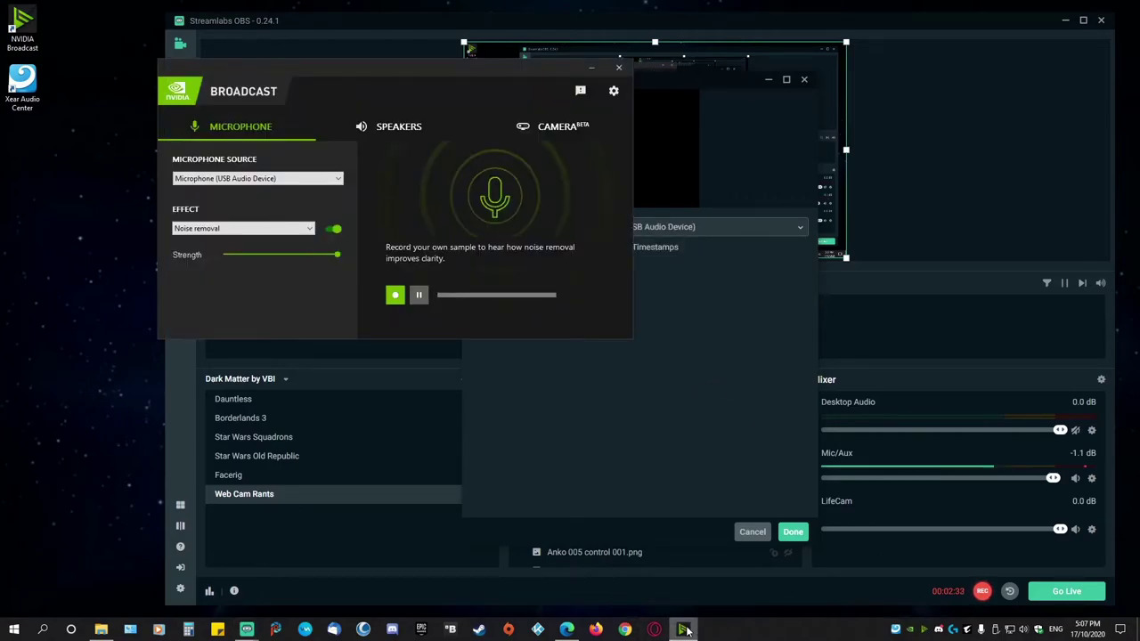
{"action": "left_click", "coordinate": [338, 179]}
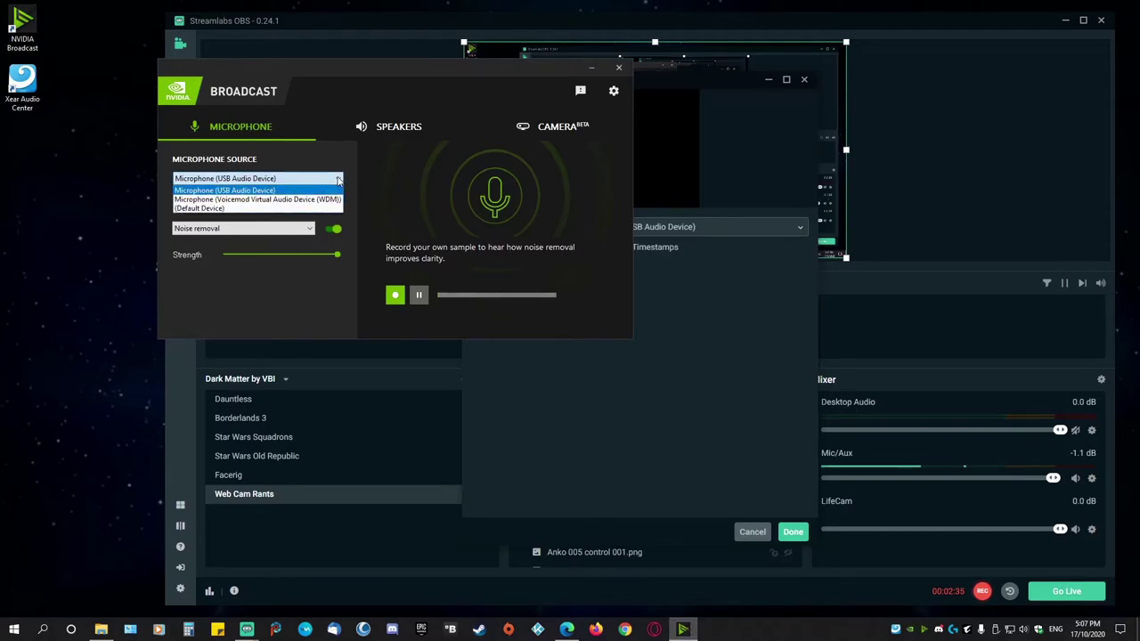
{"action": "left_click", "coordinate": [337, 190]}
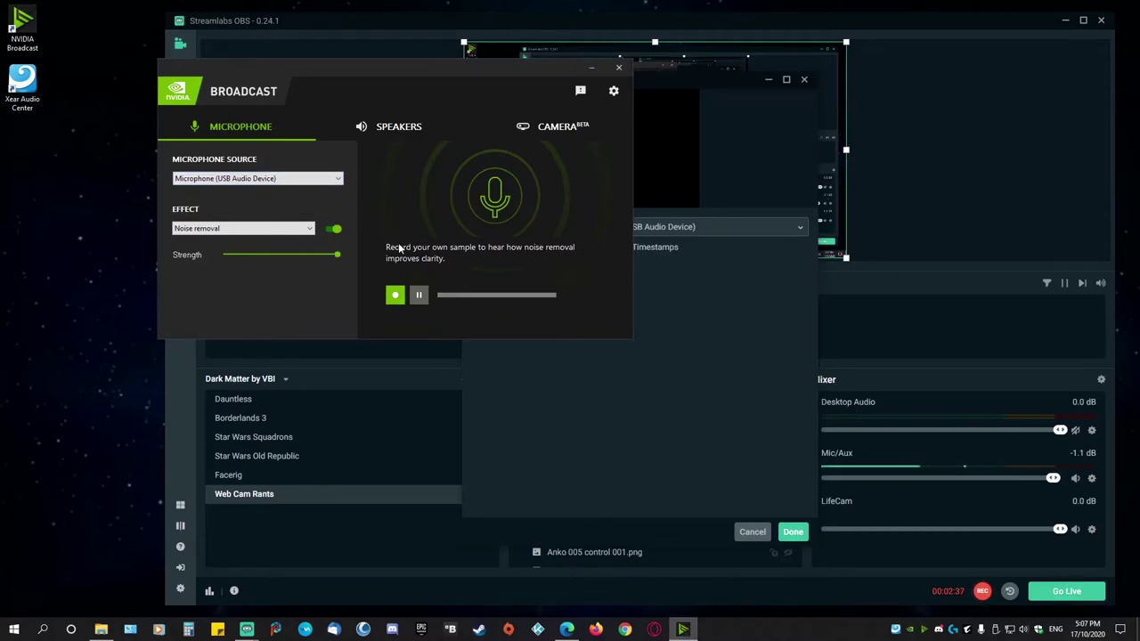
{"action": "left_click", "coordinate": [619, 67]}
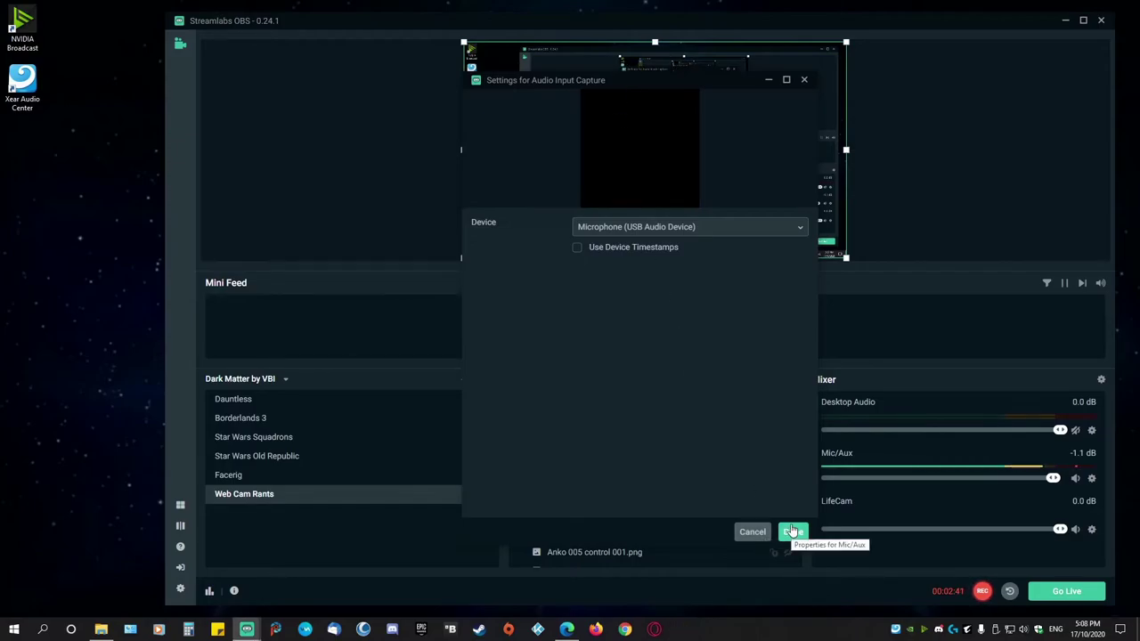
{"action": "left_click", "coordinate": [757, 533]}
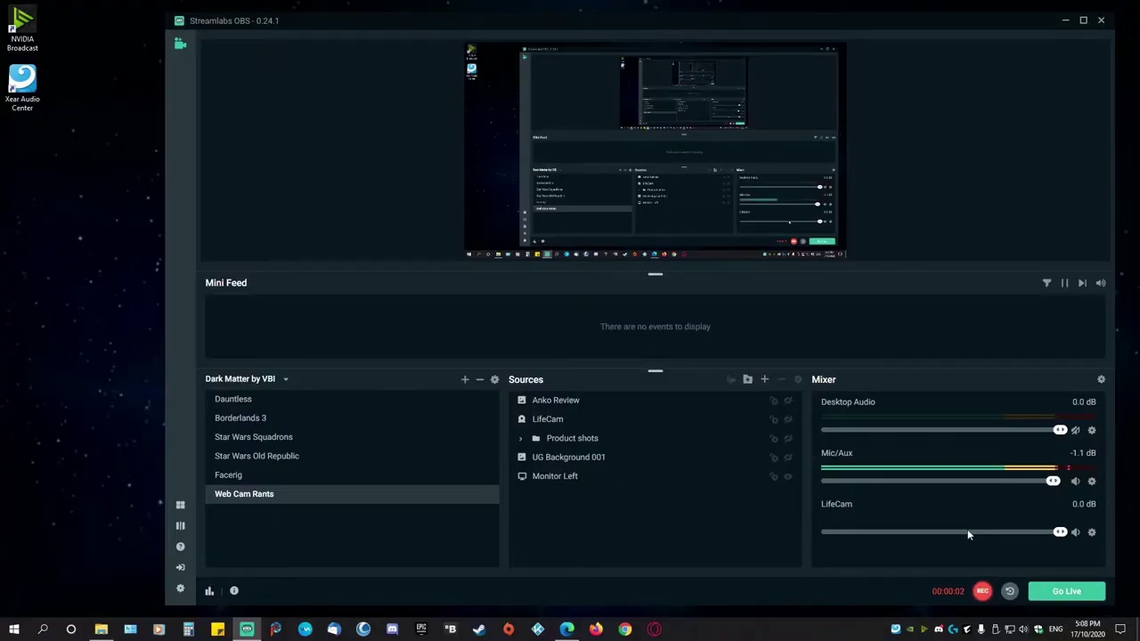
Step: Choose Microphone (NVIDIA Broadcast) as the Mic/Aux source's device in its properties and accept the settings
{"action": "left_click", "coordinate": [1092, 482]}
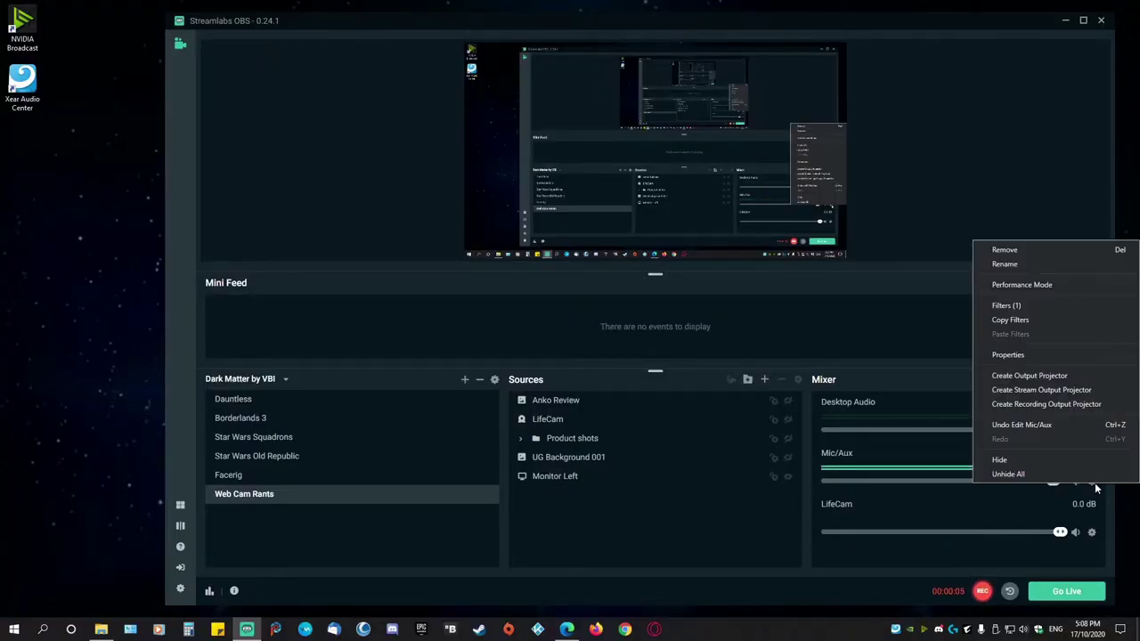
{"action": "left_click", "coordinate": [1003, 353]}
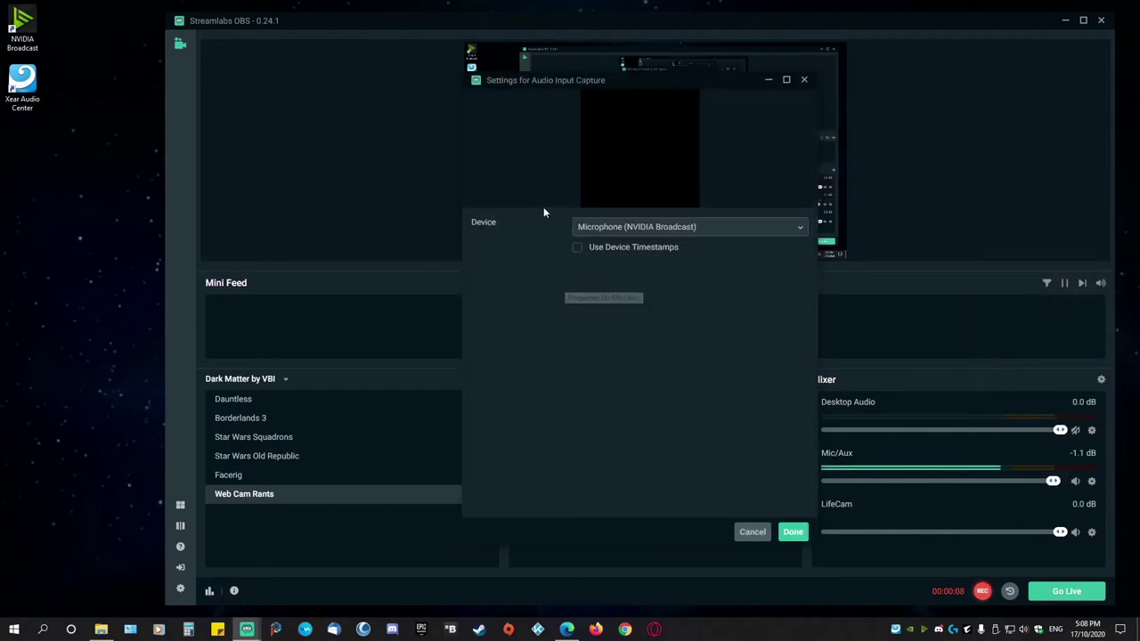
{"action": "left_click", "coordinate": [651, 226]}
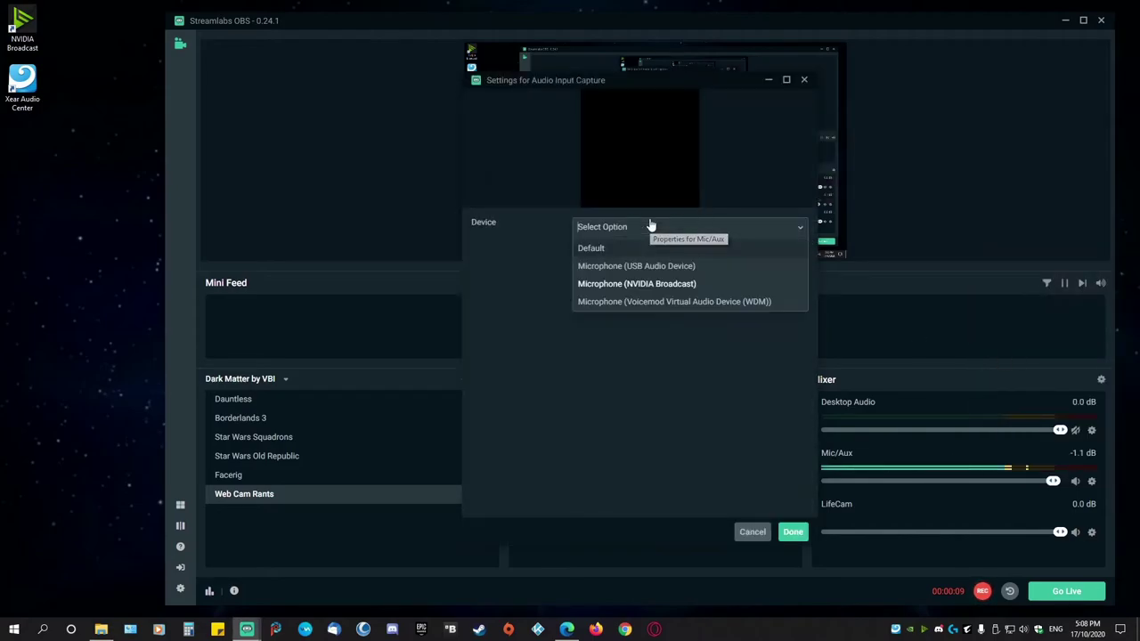
{"action": "left_click", "coordinate": [661, 286]}
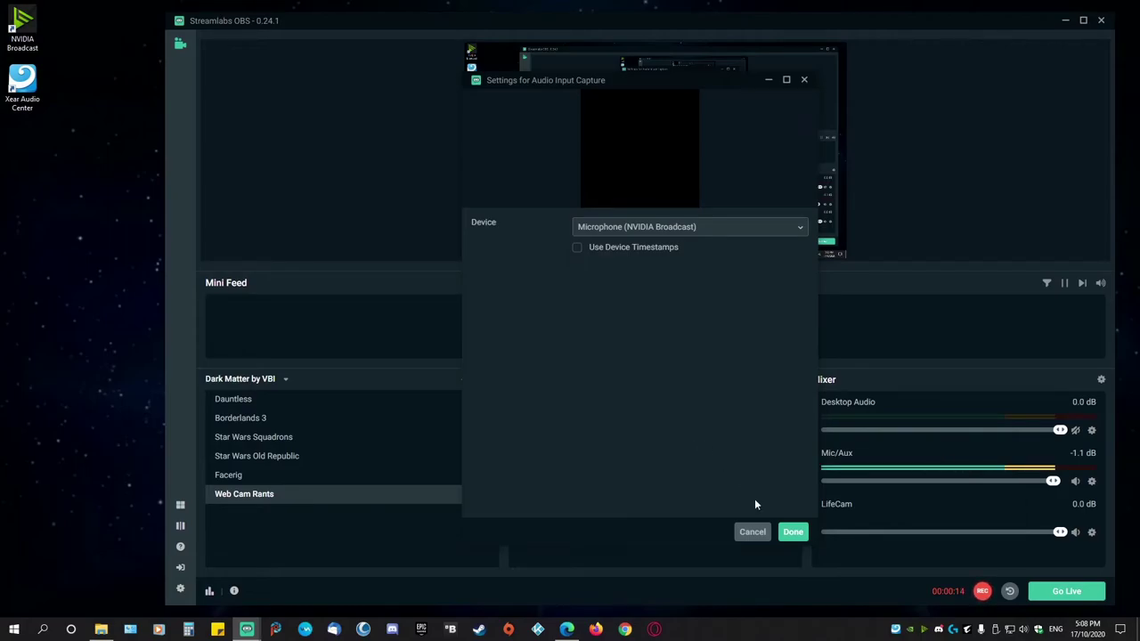
{"action": "left_click", "coordinate": [793, 531]}
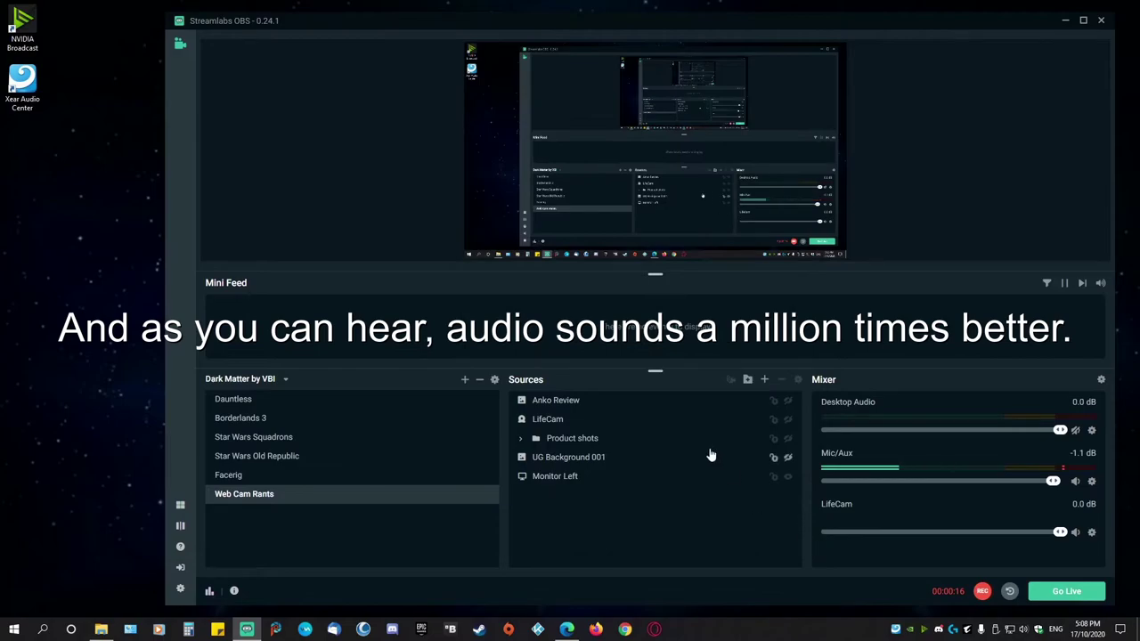